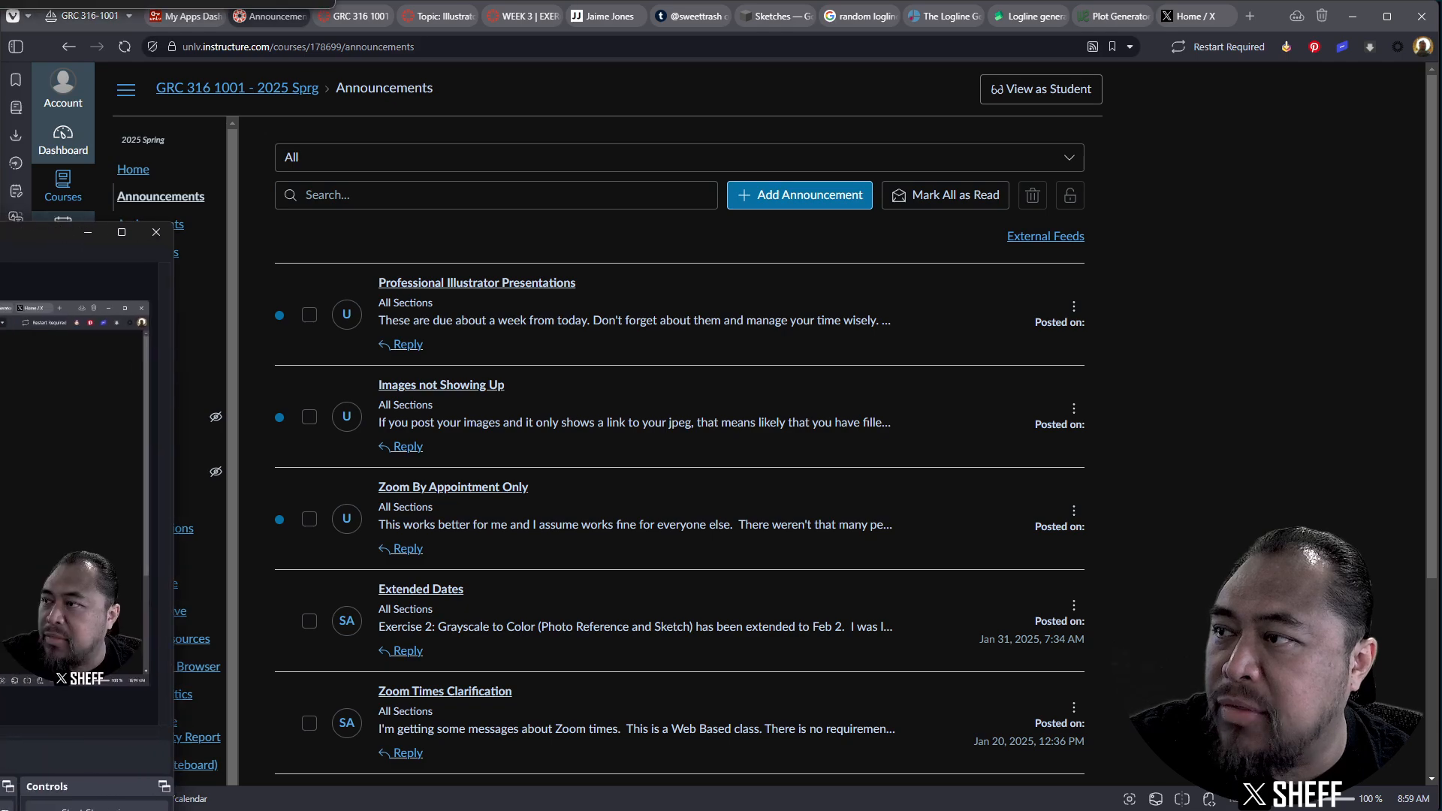
Step: Bring OBS to full screen and toggle the visibility of the Acer display source off and back on
{"action": "left_click_drag", "start_coordinate": [0, 239], "coordinate": [1419, 1]}
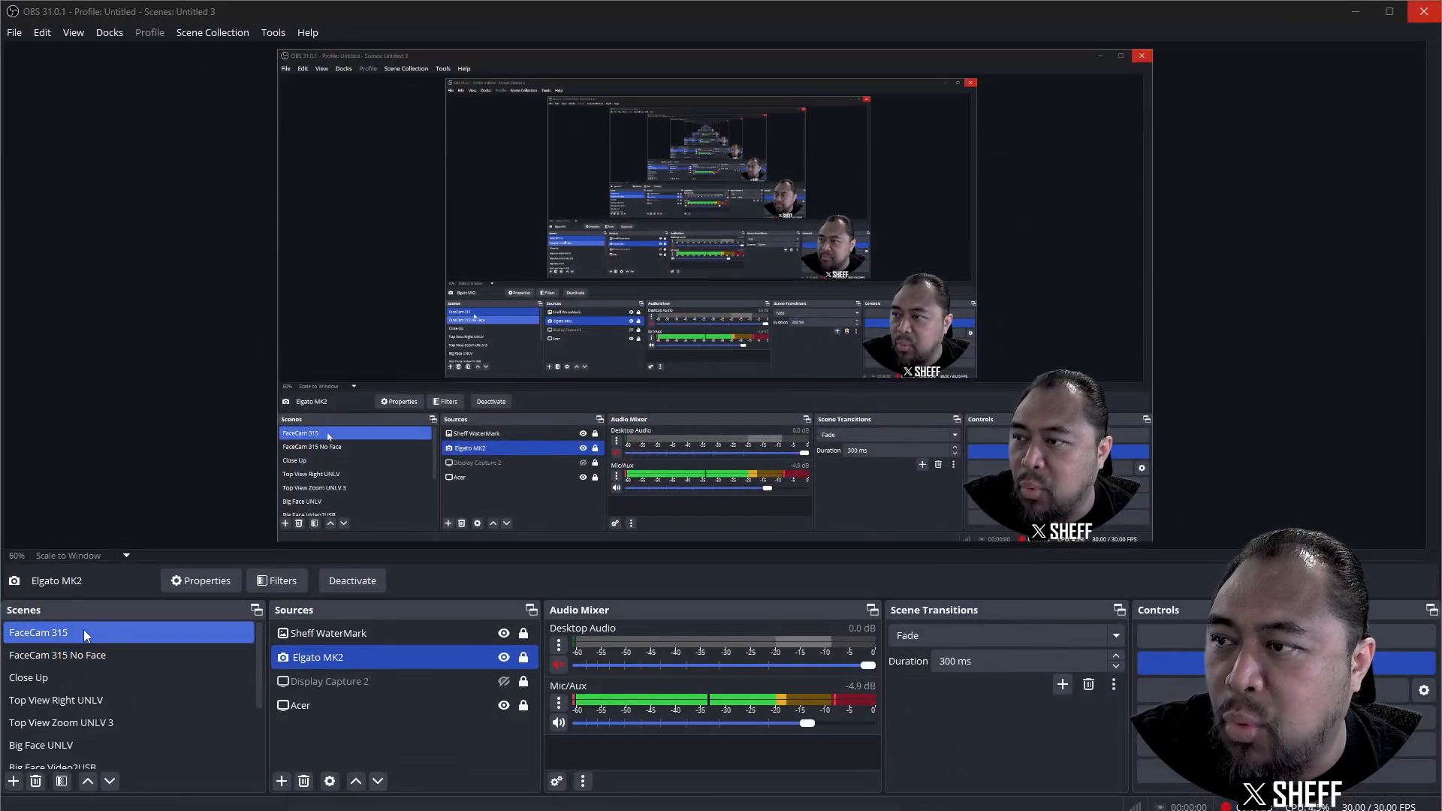
{"action": "left_click", "coordinate": [350, 708], "text": "ctrl"}
{"action": "left_click", "coordinate": [350, 708], "text": "ctrl"}
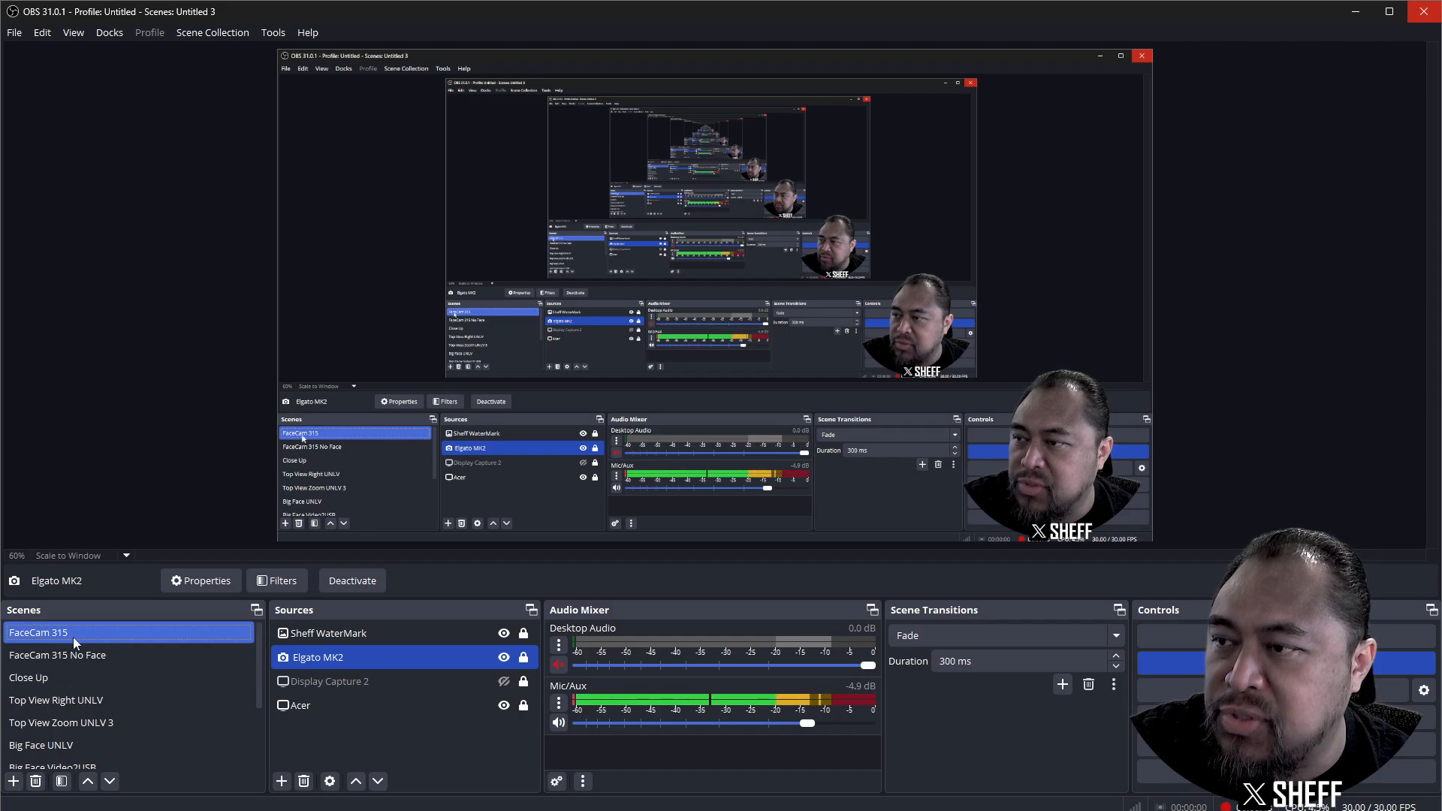
{"action": "left_click", "coordinate": [344, 635], "text": "ctrl"}
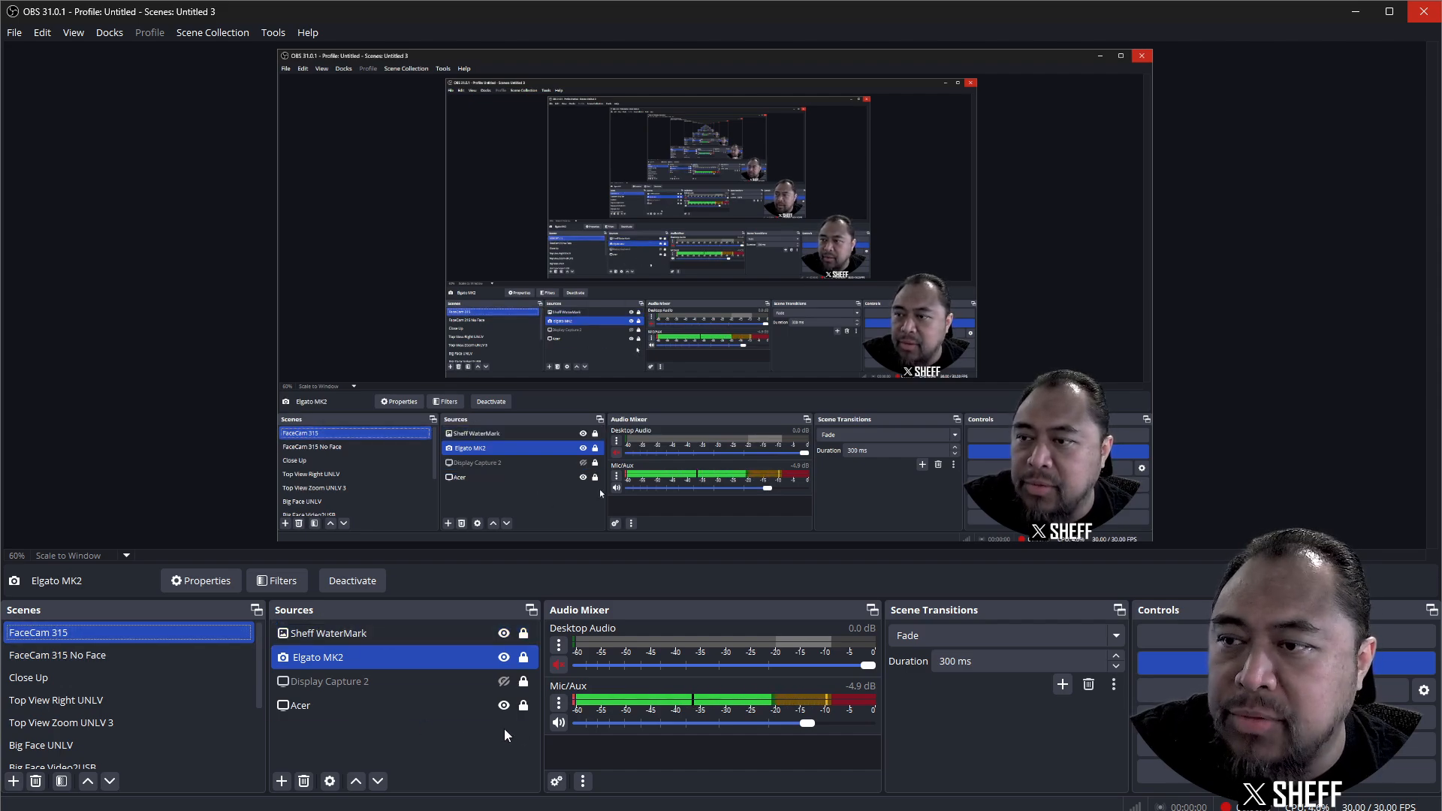
{"action": "left_click", "coordinate": [415, 708]}
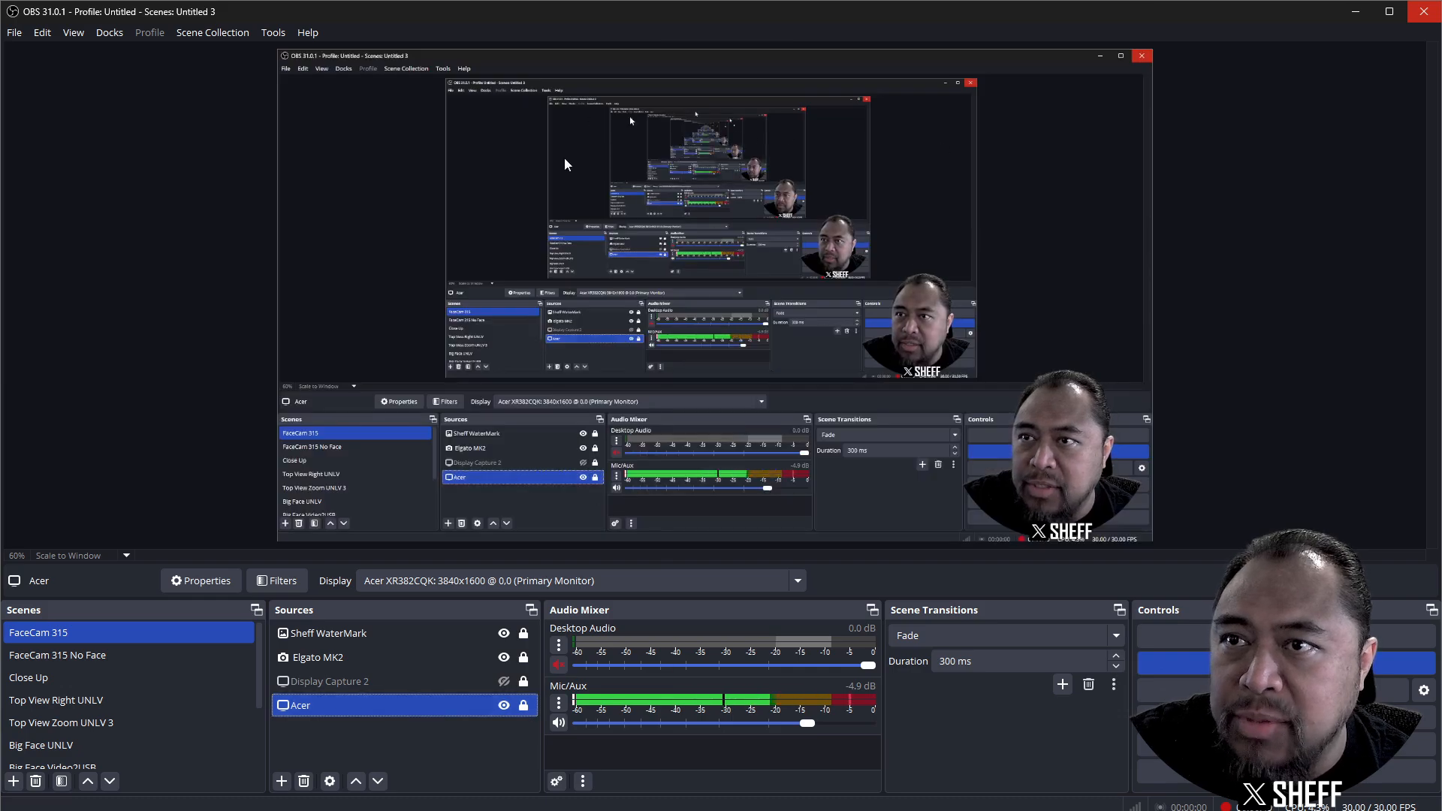
{"action": "left_click", "coordinate": [503, 707]}
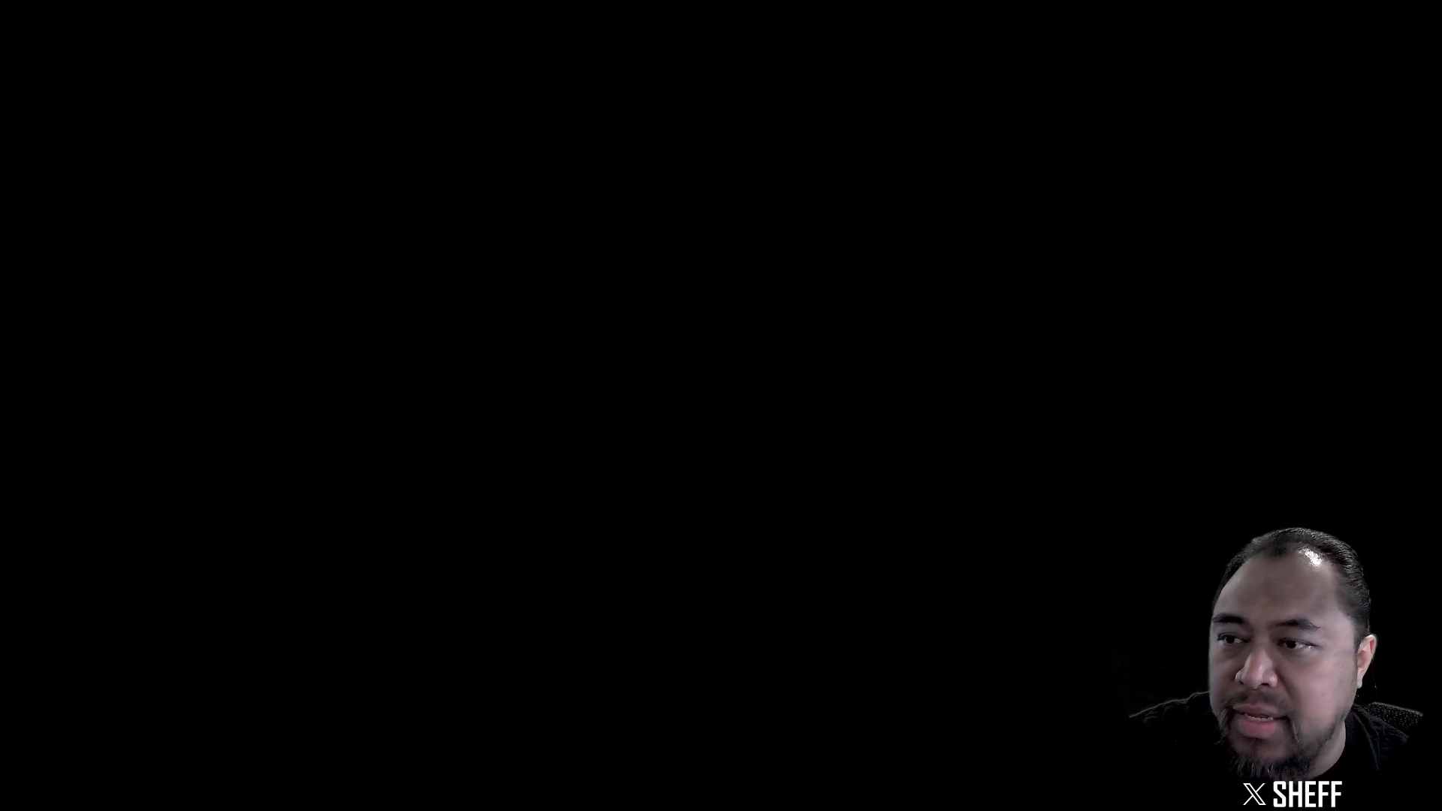
{"action": "left_click", "coordinate": [504, 706]}
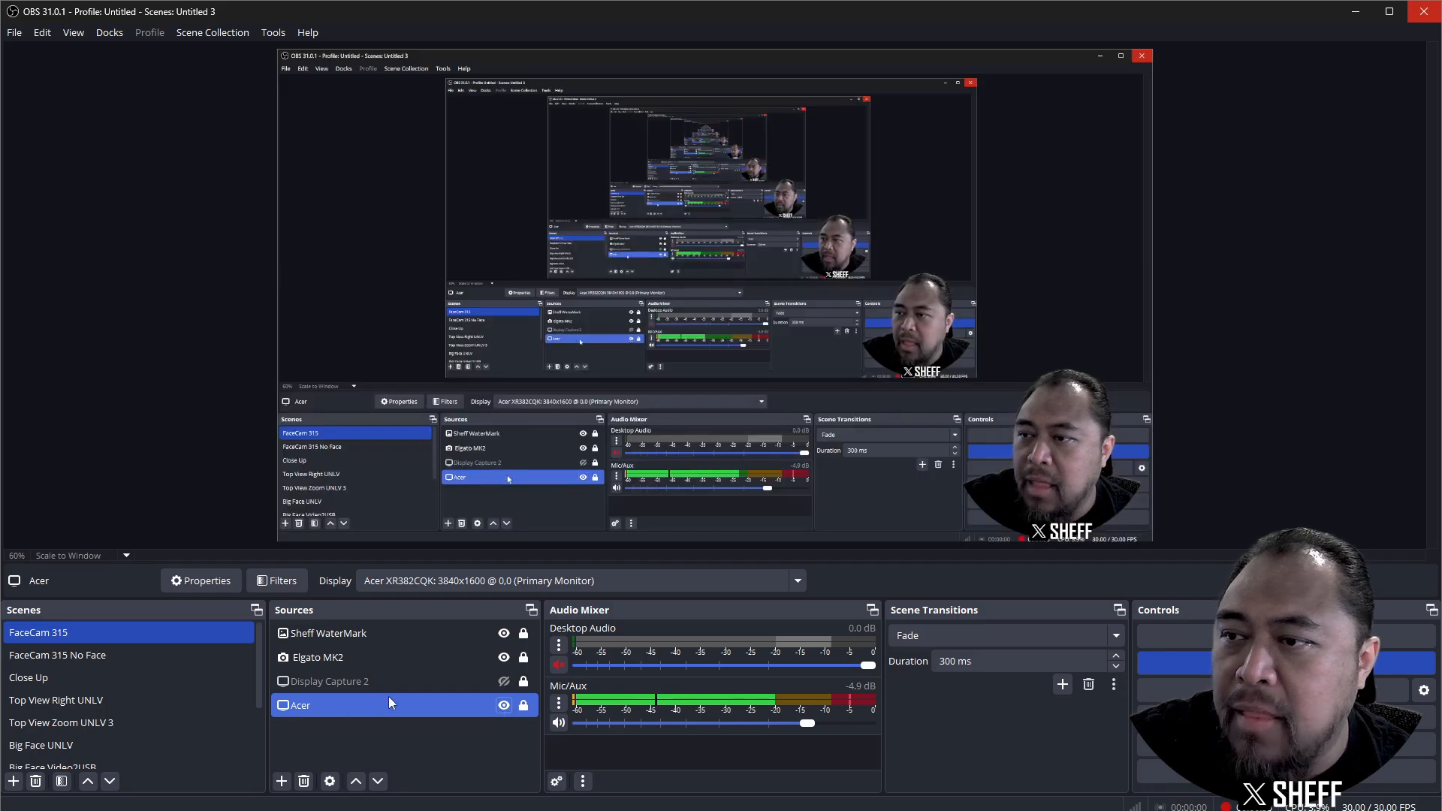
Step: Hide and show again the Elgato MK2 camera source, and do the same with the watermark image source
{"action": "left_click", "coordinate": [456, 659]}
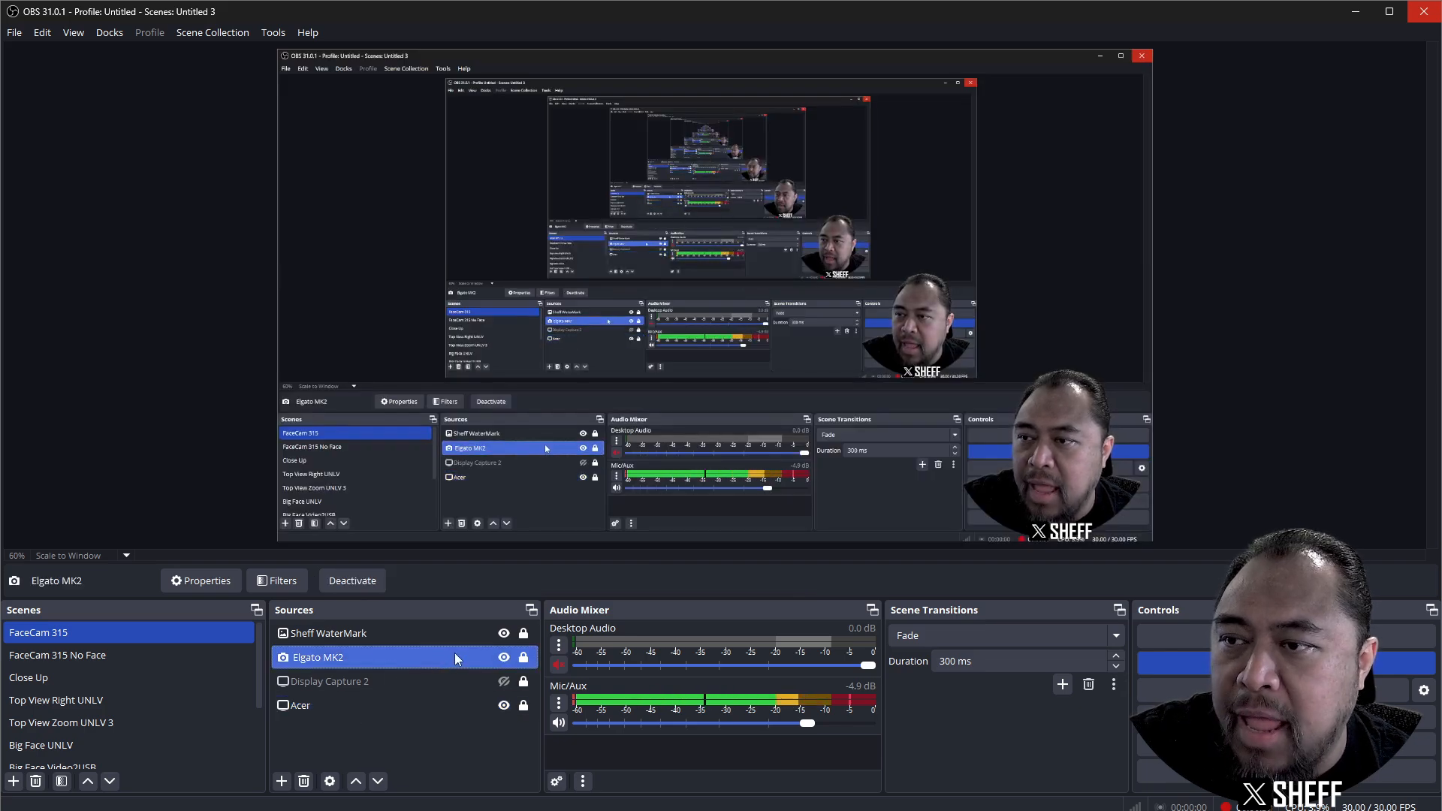
{"action": "left_click", "coordinate": [504, 658]}
{"action": "left_click", "coordinate": [504, 659]}
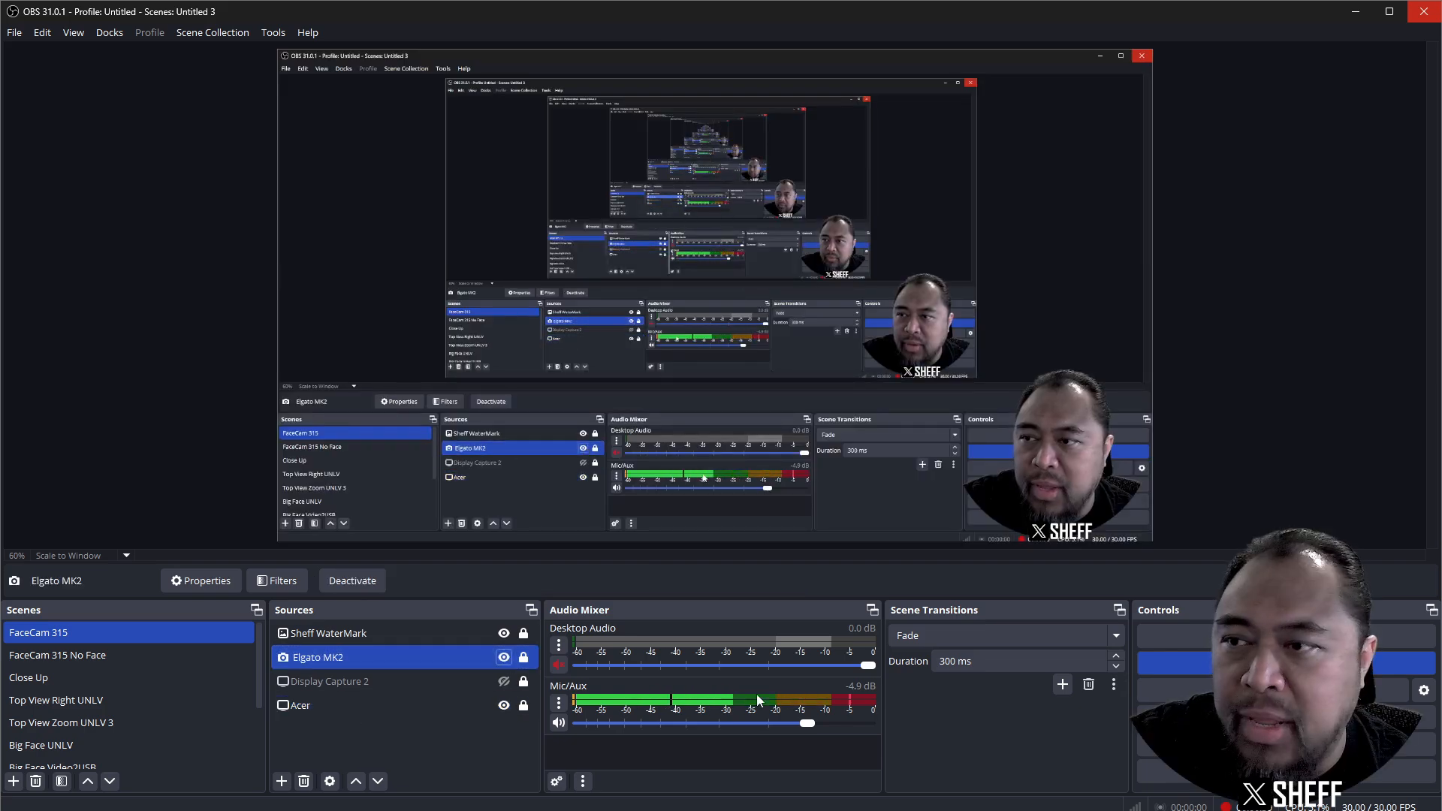
{"action": "left_click", "coordinate": [453, 634]}
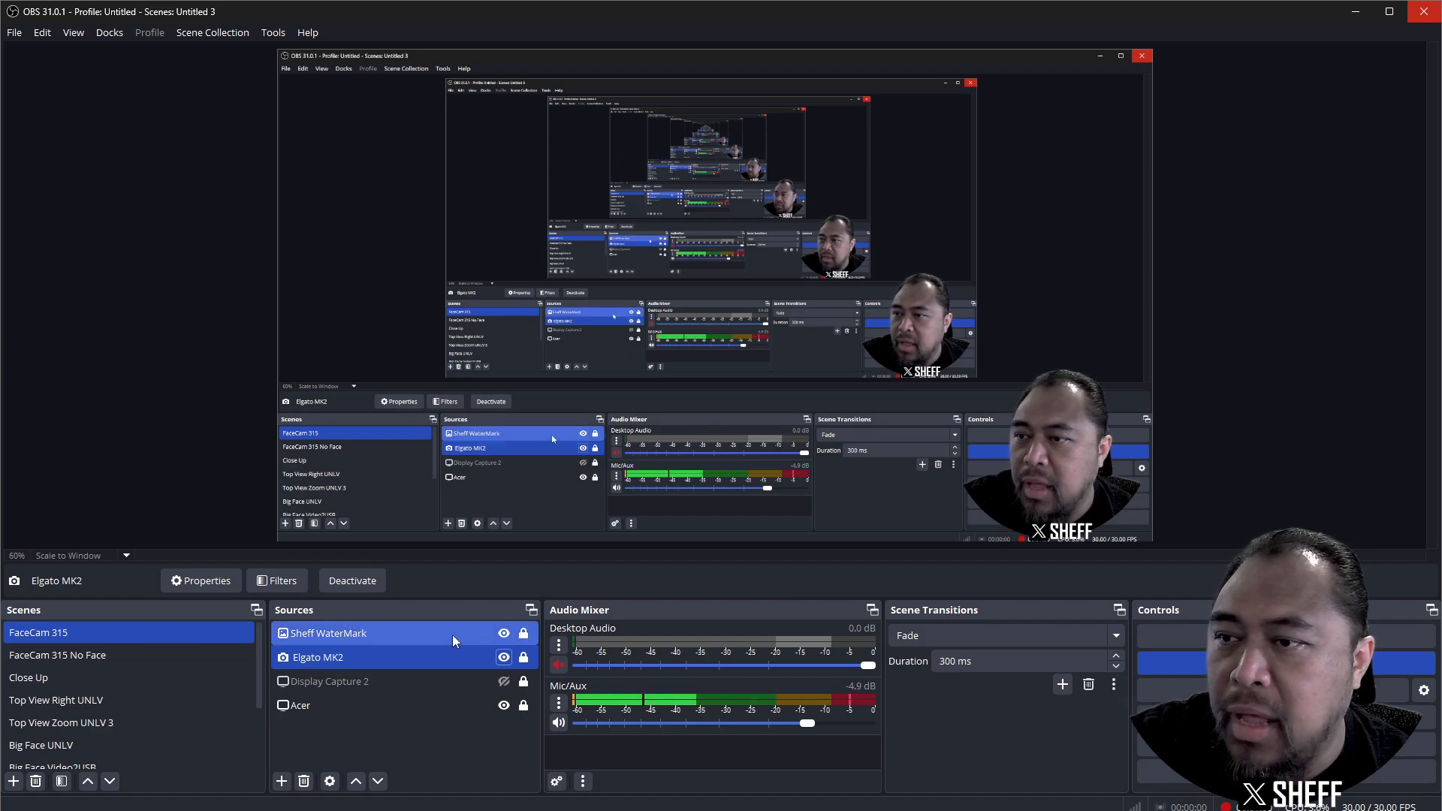
{"action": "left_click", "coordinate": [503, 633]}
{"action": "left_click", "coordinate": [504, 633]}
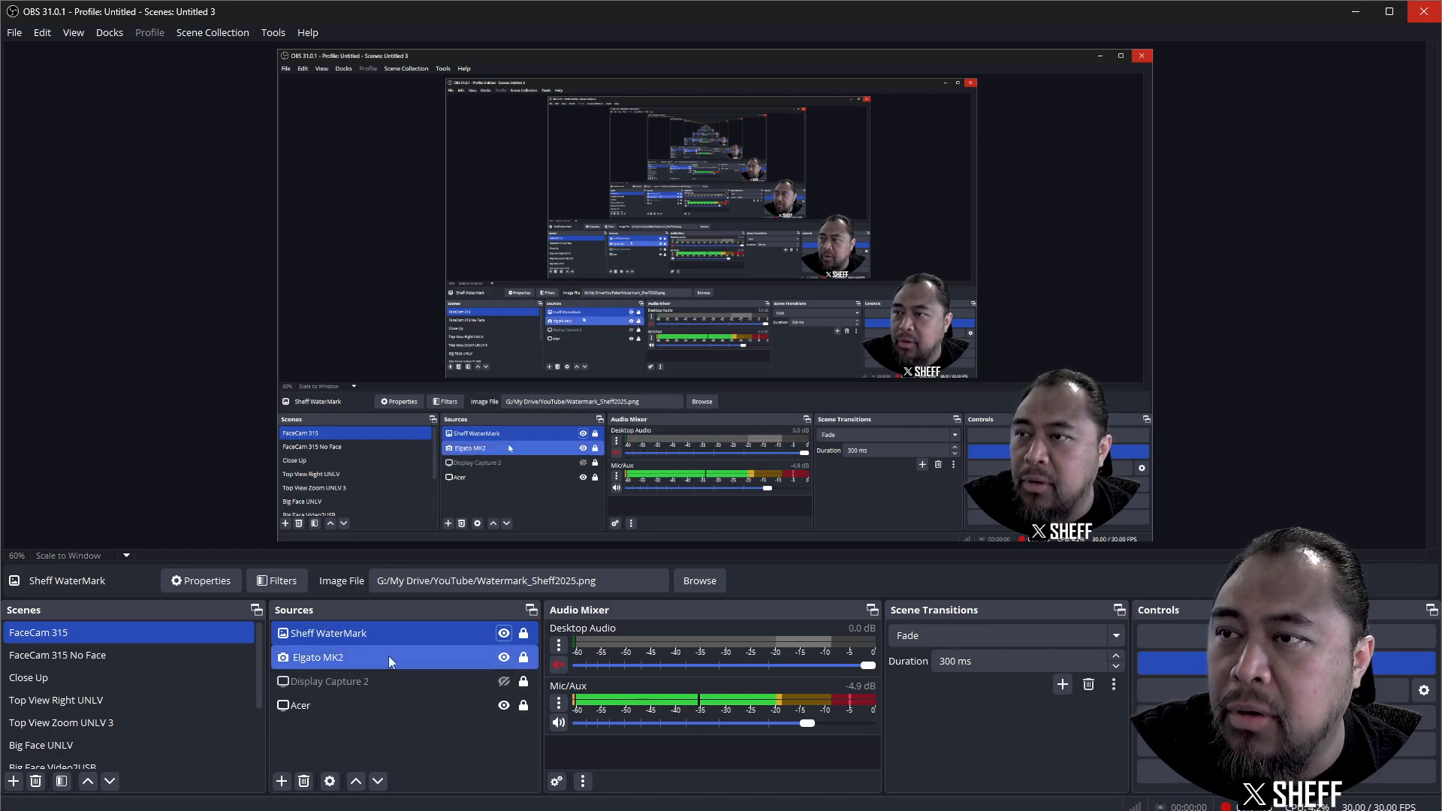
Step: Switch to the FaceCam 315 No Face scene and return to the FaceCam 315 scene
{"action": "left_click", "coordinate": [120, 654]}
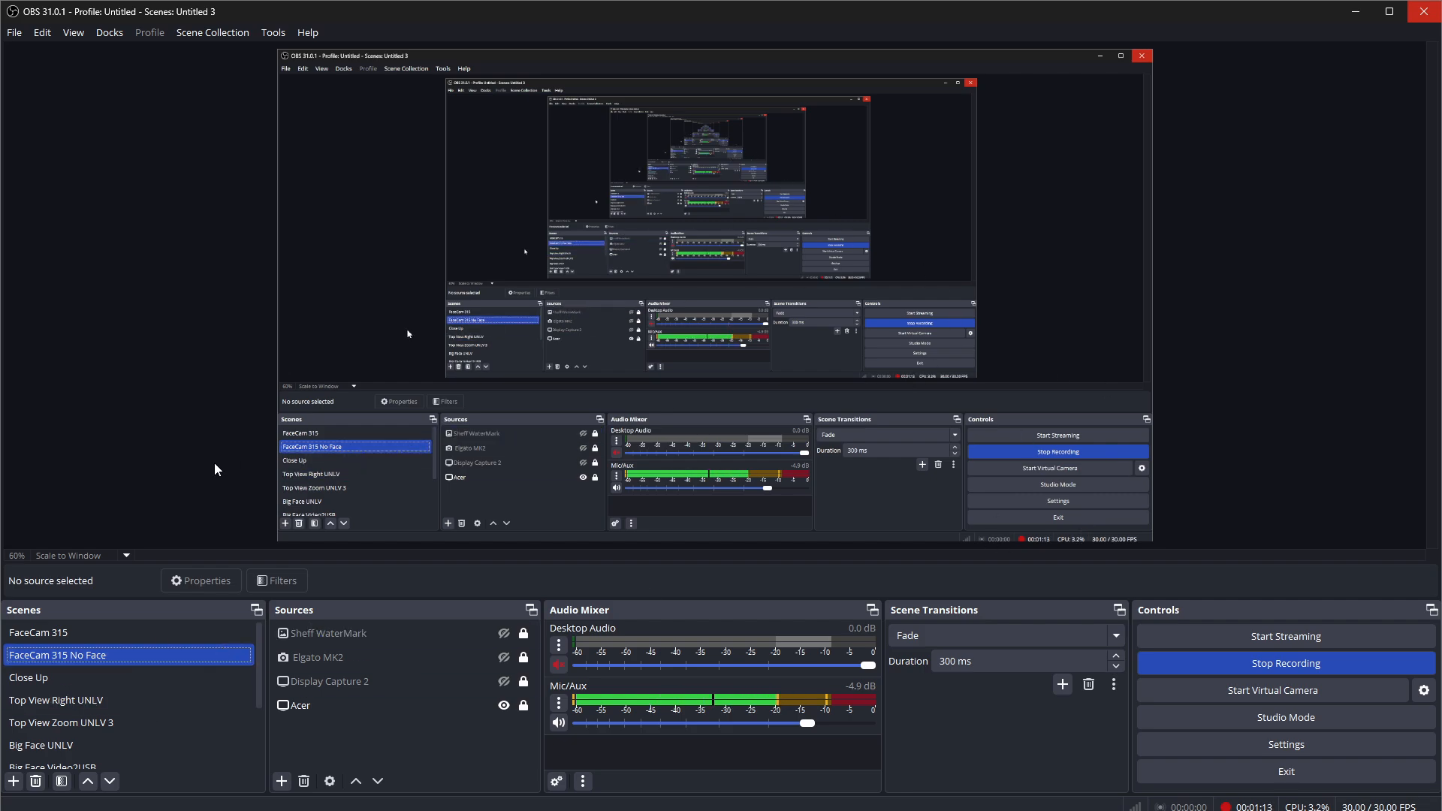
{"action": "left_click", "coordinate": [136, 633]}
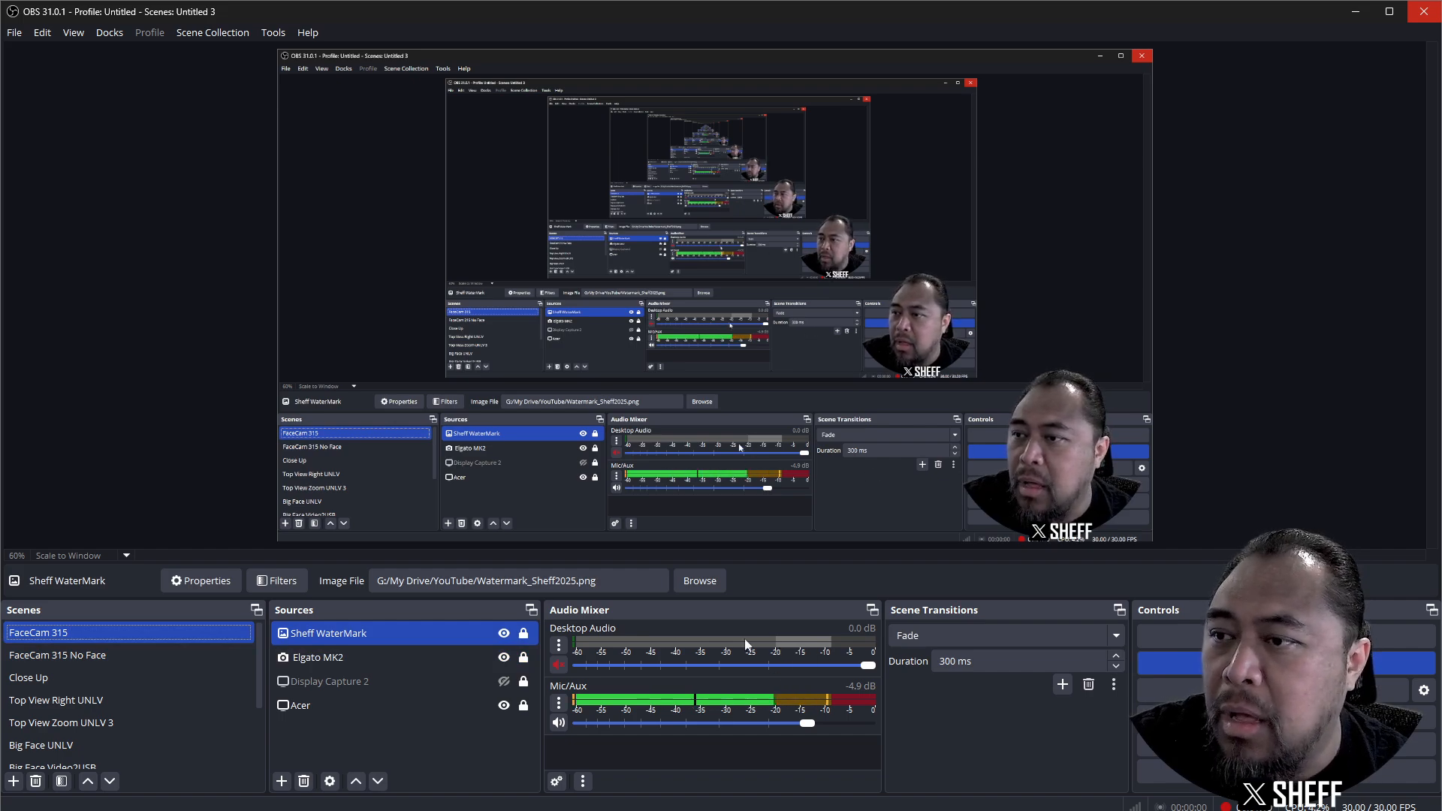
Step: Open the filters of the Elgato MK2 source and toggle its Chroma Key filter off and back on
{"action": "left_click", "coordinate": [377, 658], "text": "ctrl"}
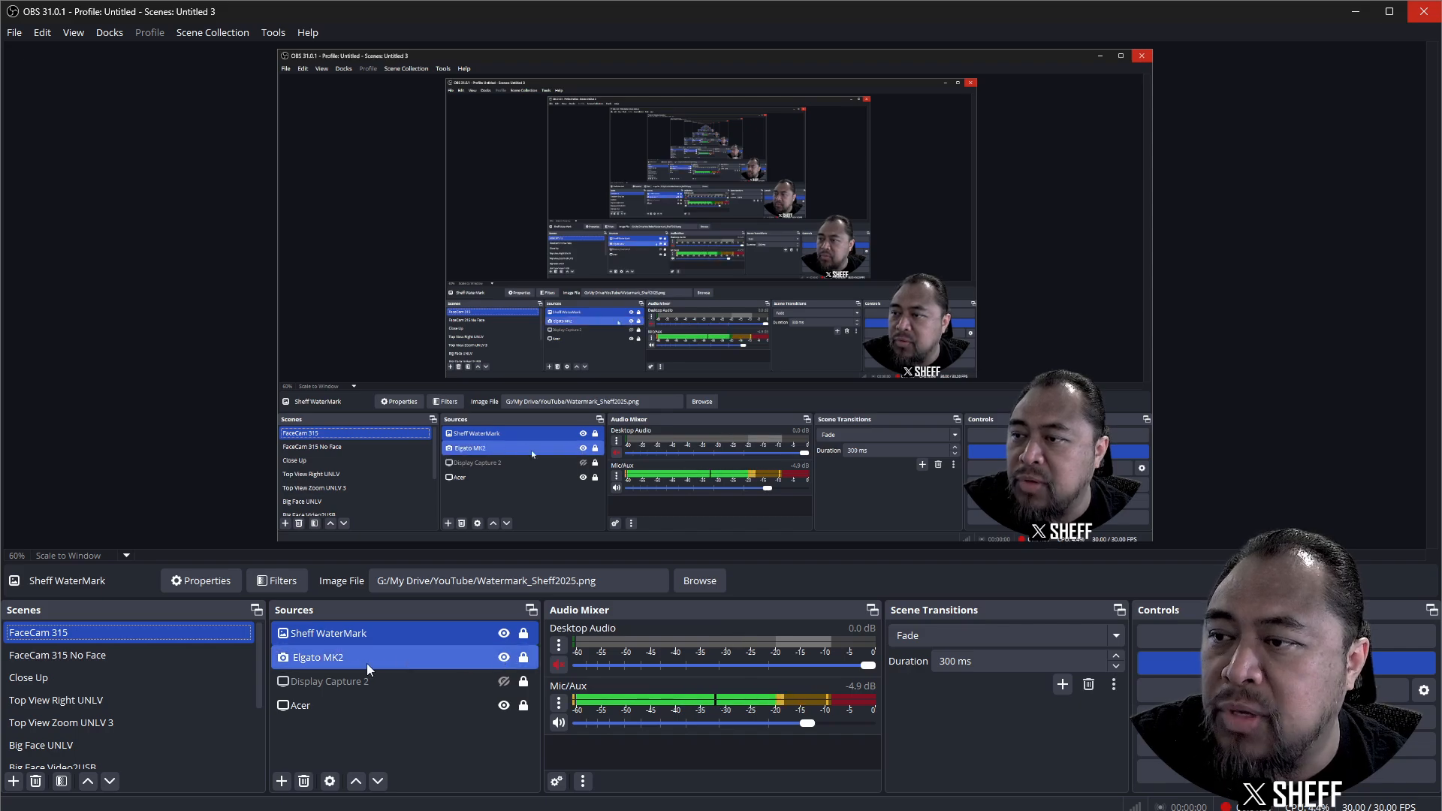
{"action": "left_click", "coordinate": [413, 657]}
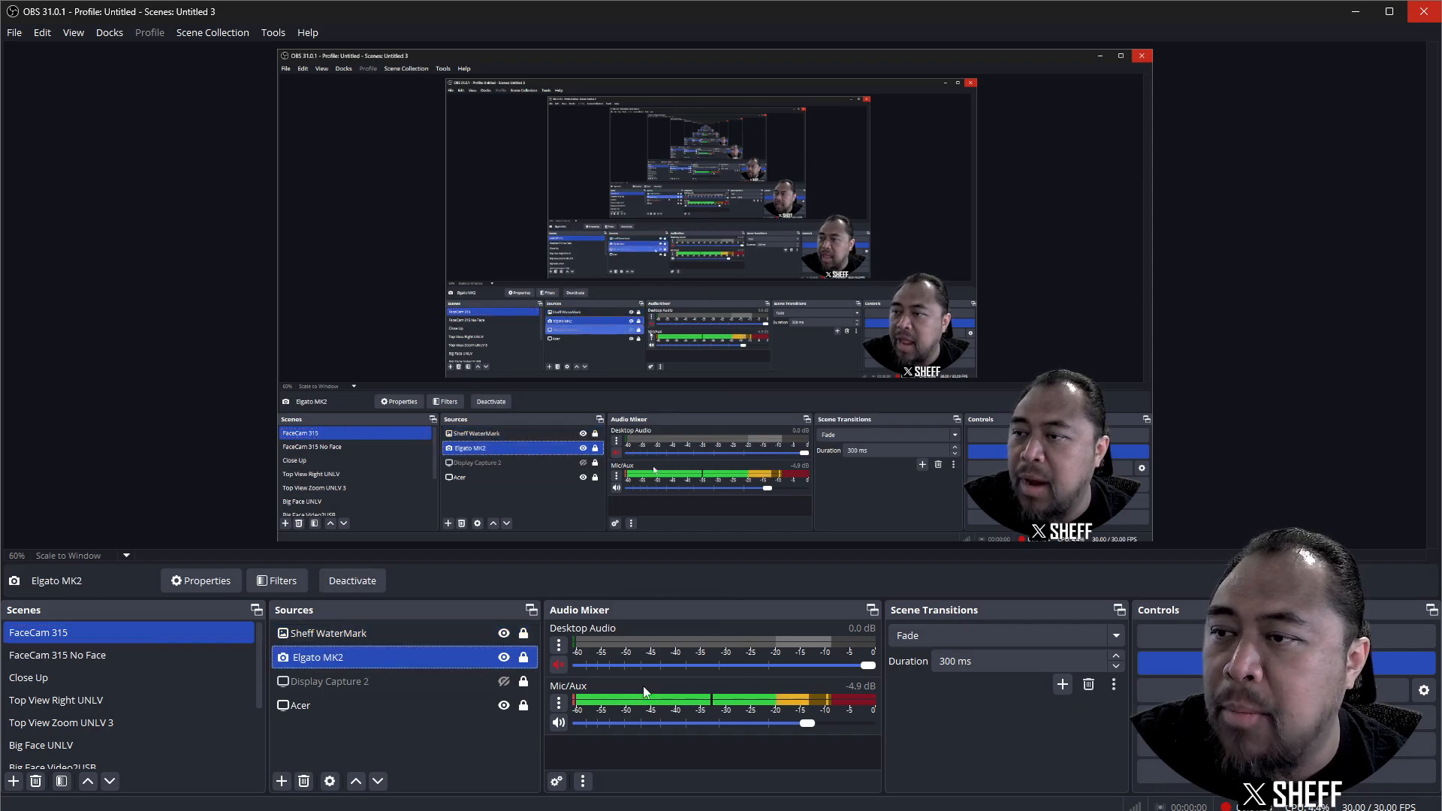
{"action": "left_click", "coordinate": [283, 581]}
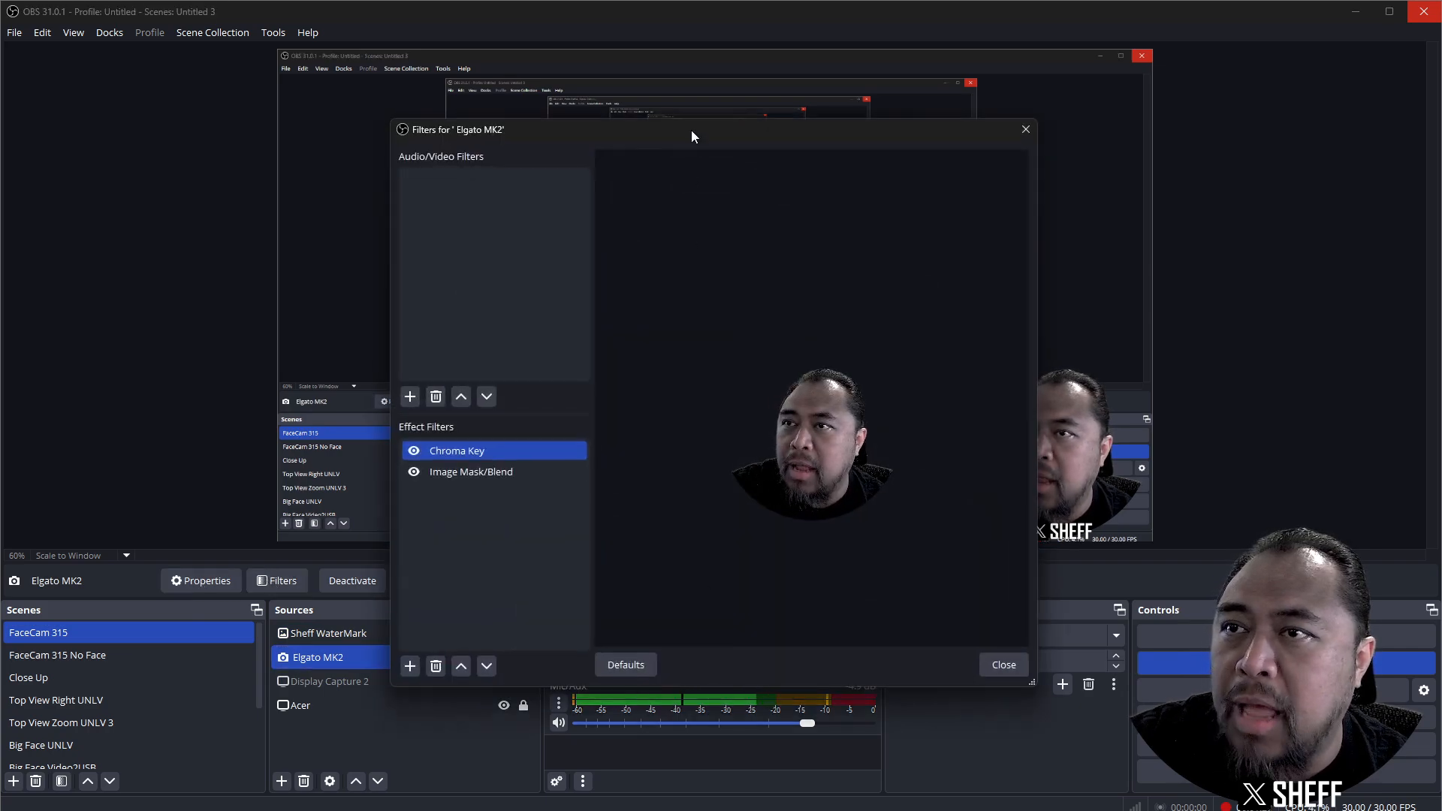
{"action": "left_click_drag", "start_coordinate": [692, 133], "coordinate": [524, 27]}
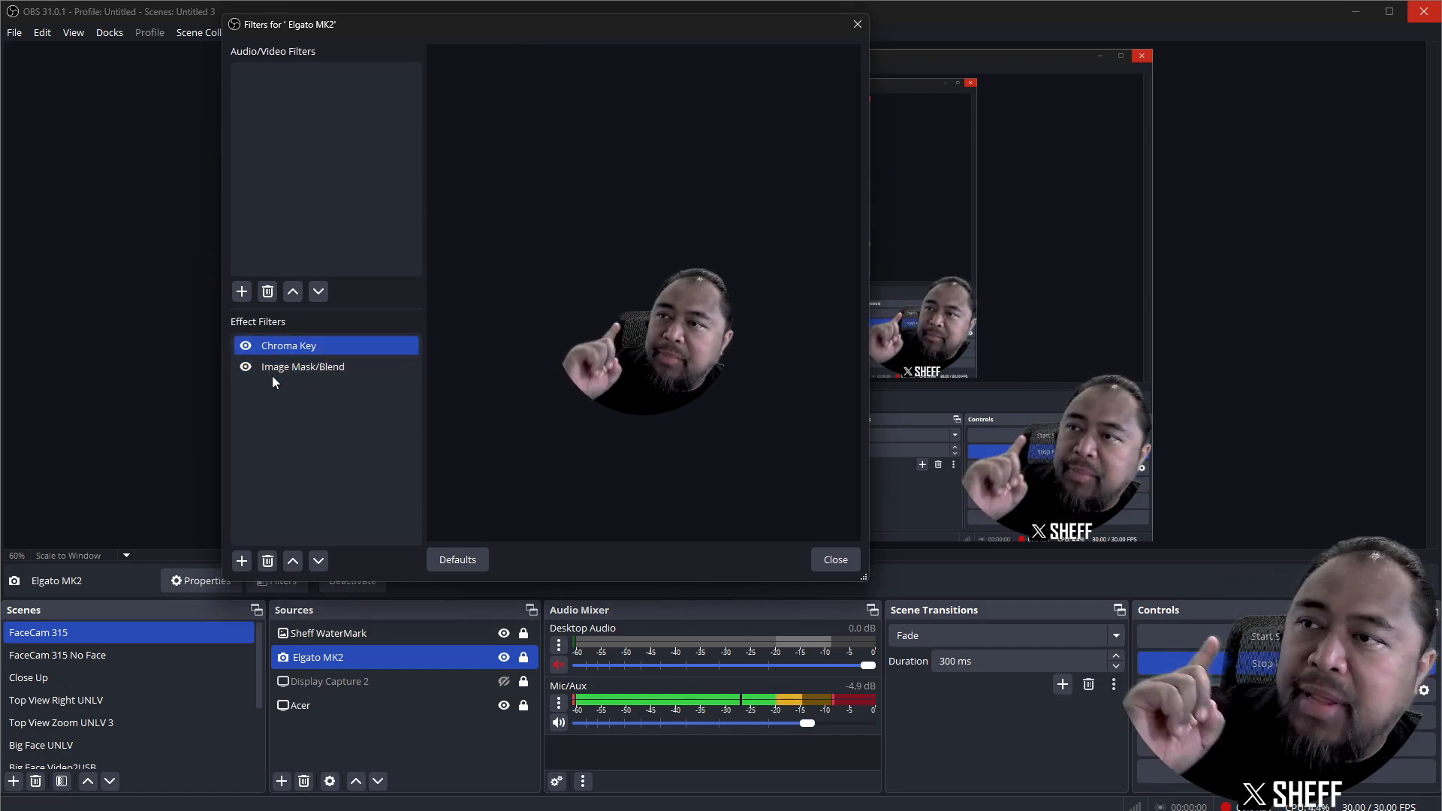
{"action": "left_click", "coordinate": [246, 347]}
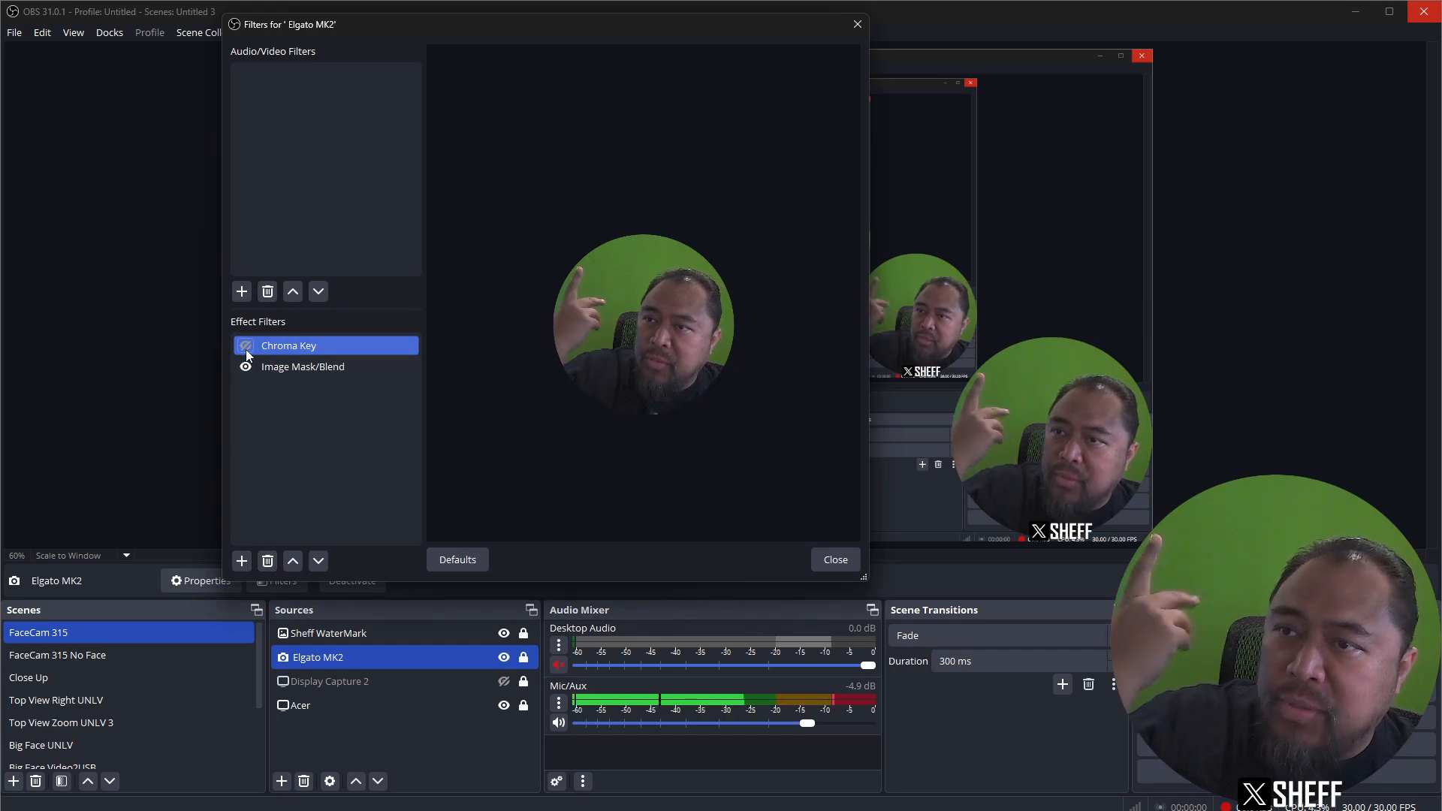
{"action": "left_click", "coordinate": [245, 348]}
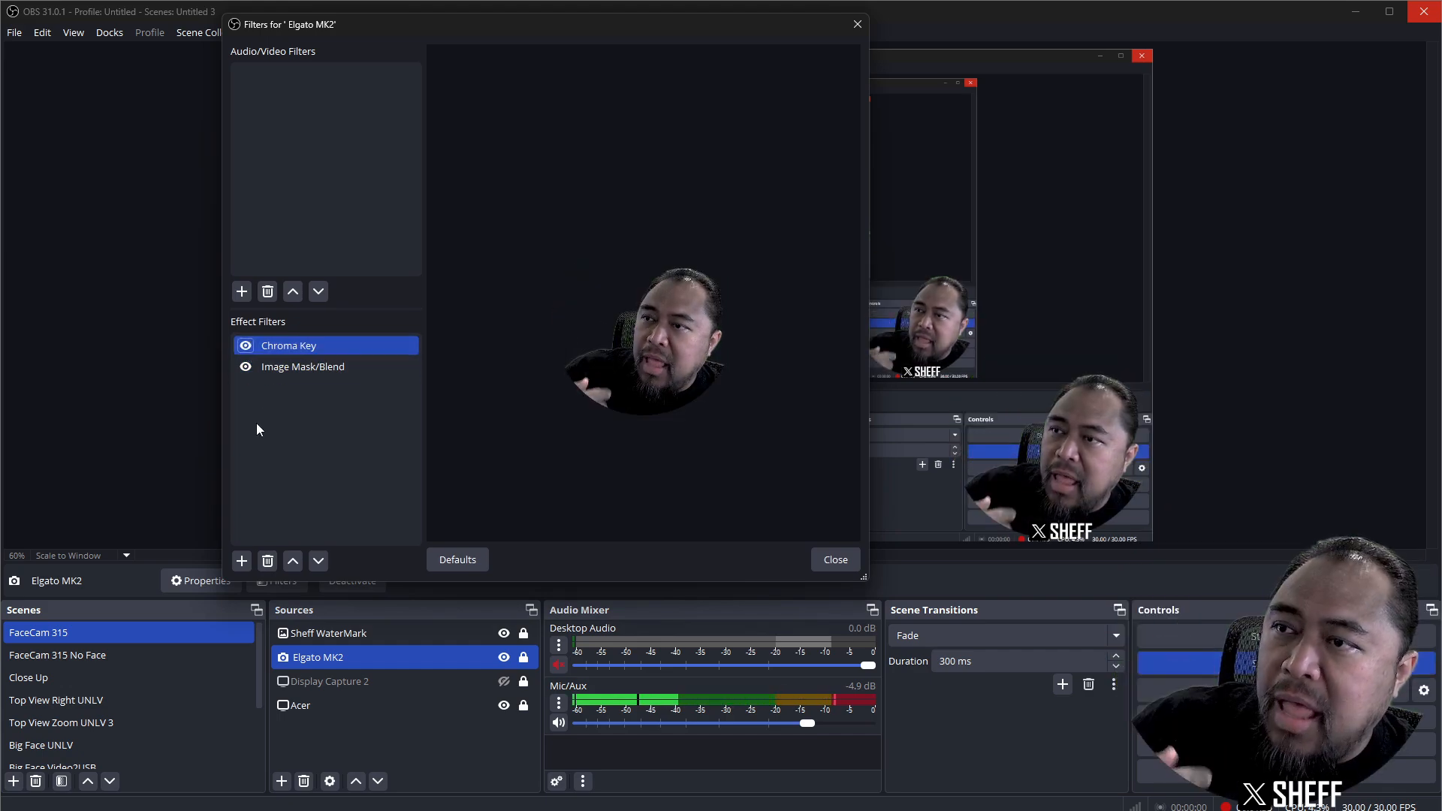
Step: Toggle the Image Mask/Blend filter of the Elgato MK2 source off and back on, and close the filters
{"action": "left_click", "coordinate": [298, 368]}
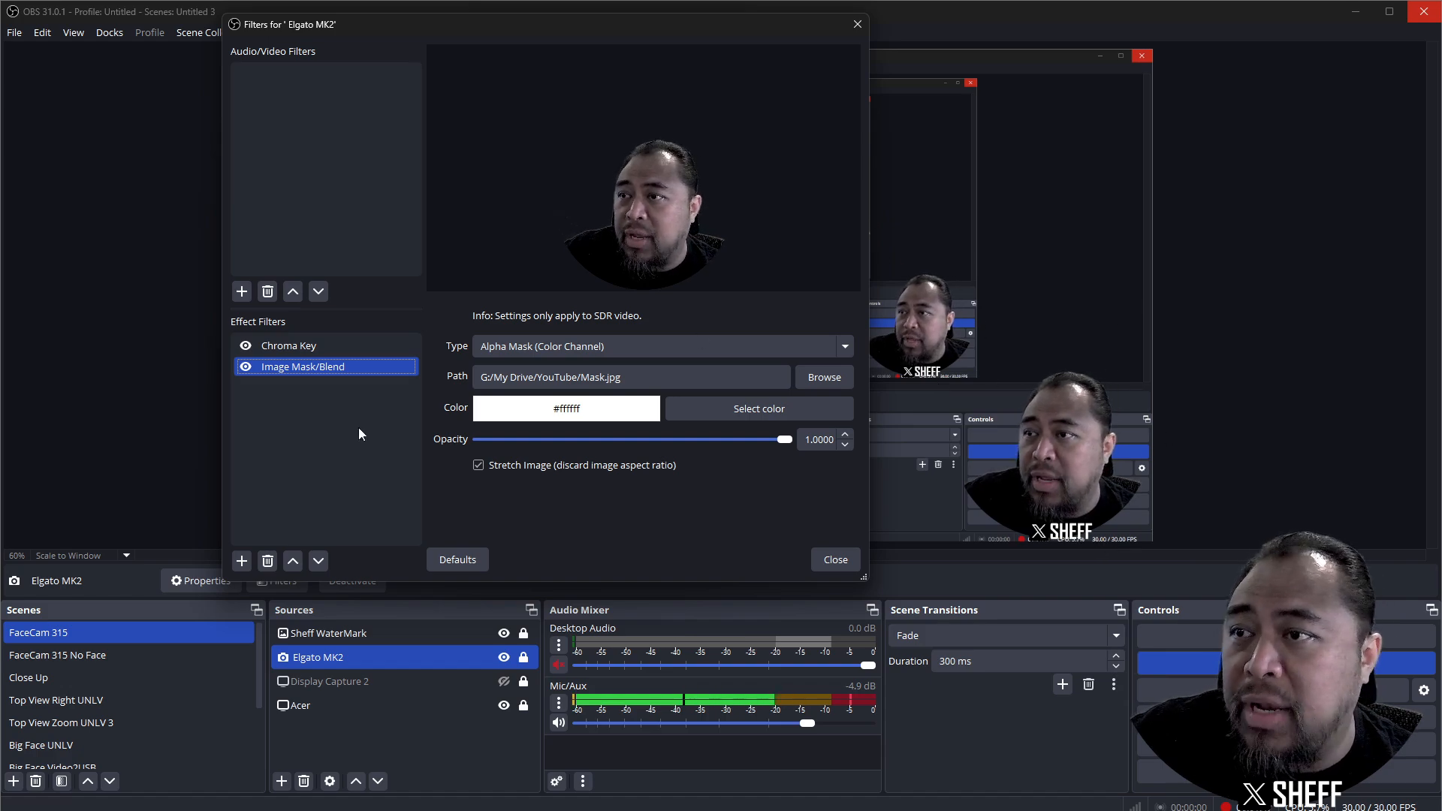
{"action": "left_click", "coordinate": [245, 367]}
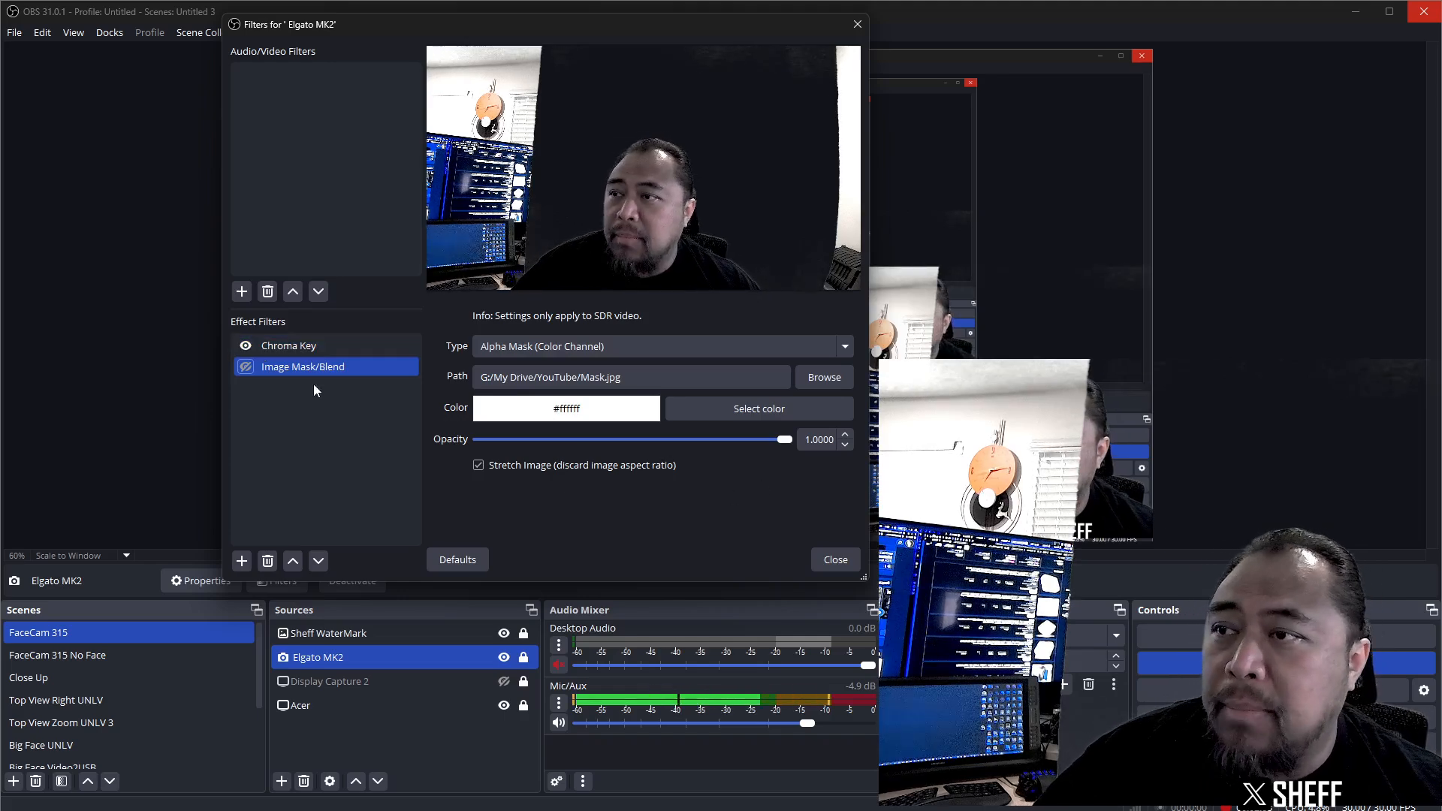
{"action": "left_click", "coordinate": [246, 367]}
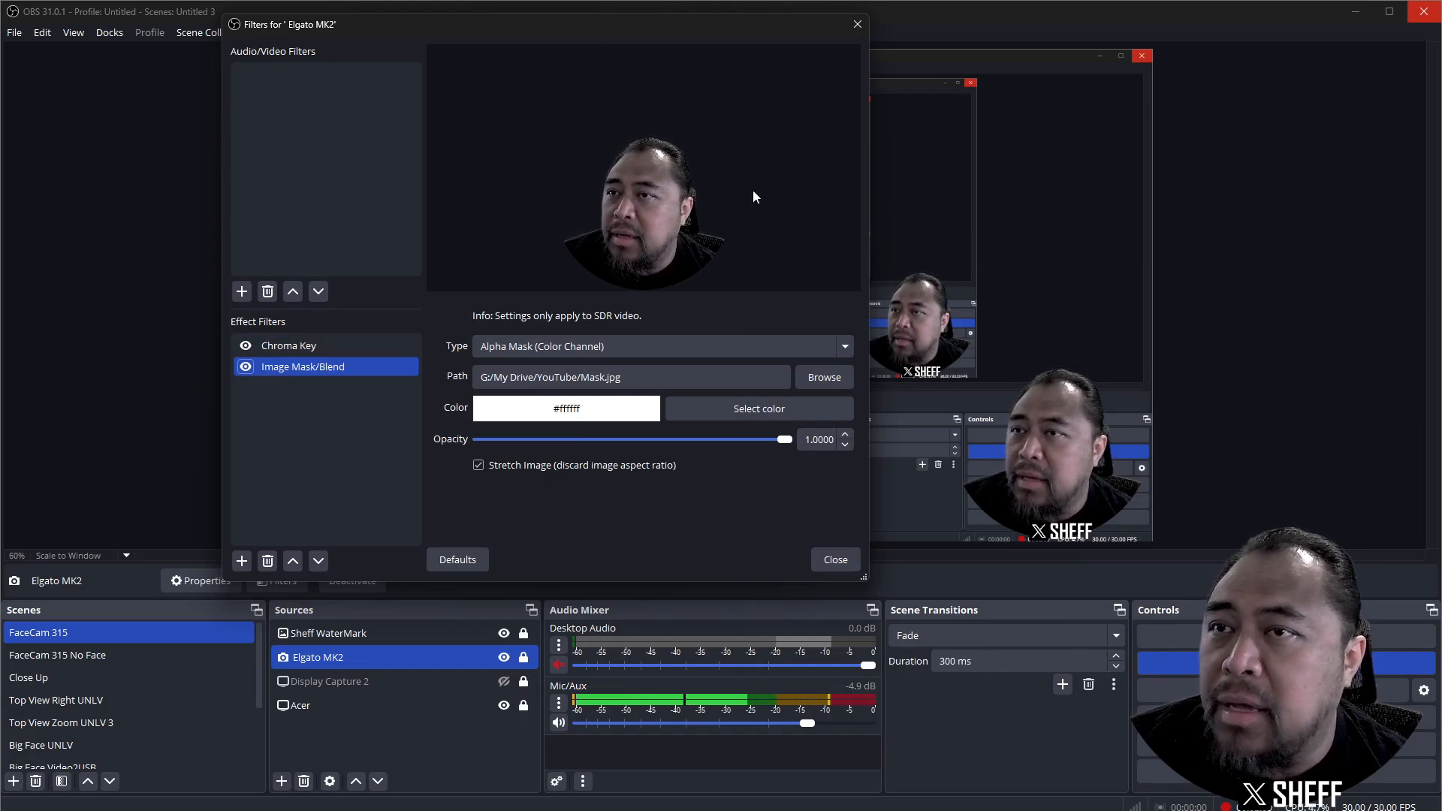
{"action": "left_click", "coordinate": [857, 24]}
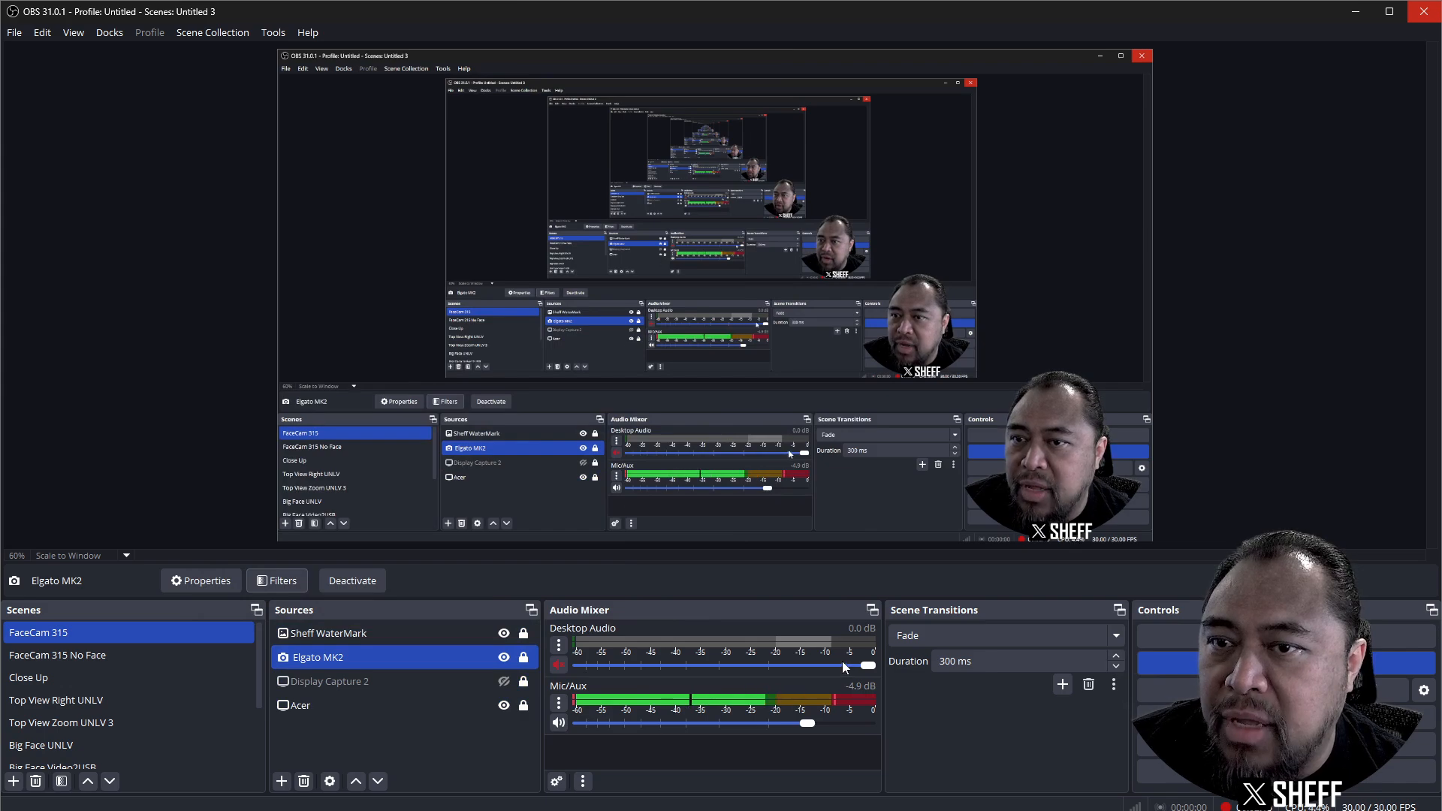
Step: Set the Mic/Aux input device to Mic/Inst (Samson G-Track Pro) in its properties and confirm
{"action": "left_click", "coordinate": [559, 704]}
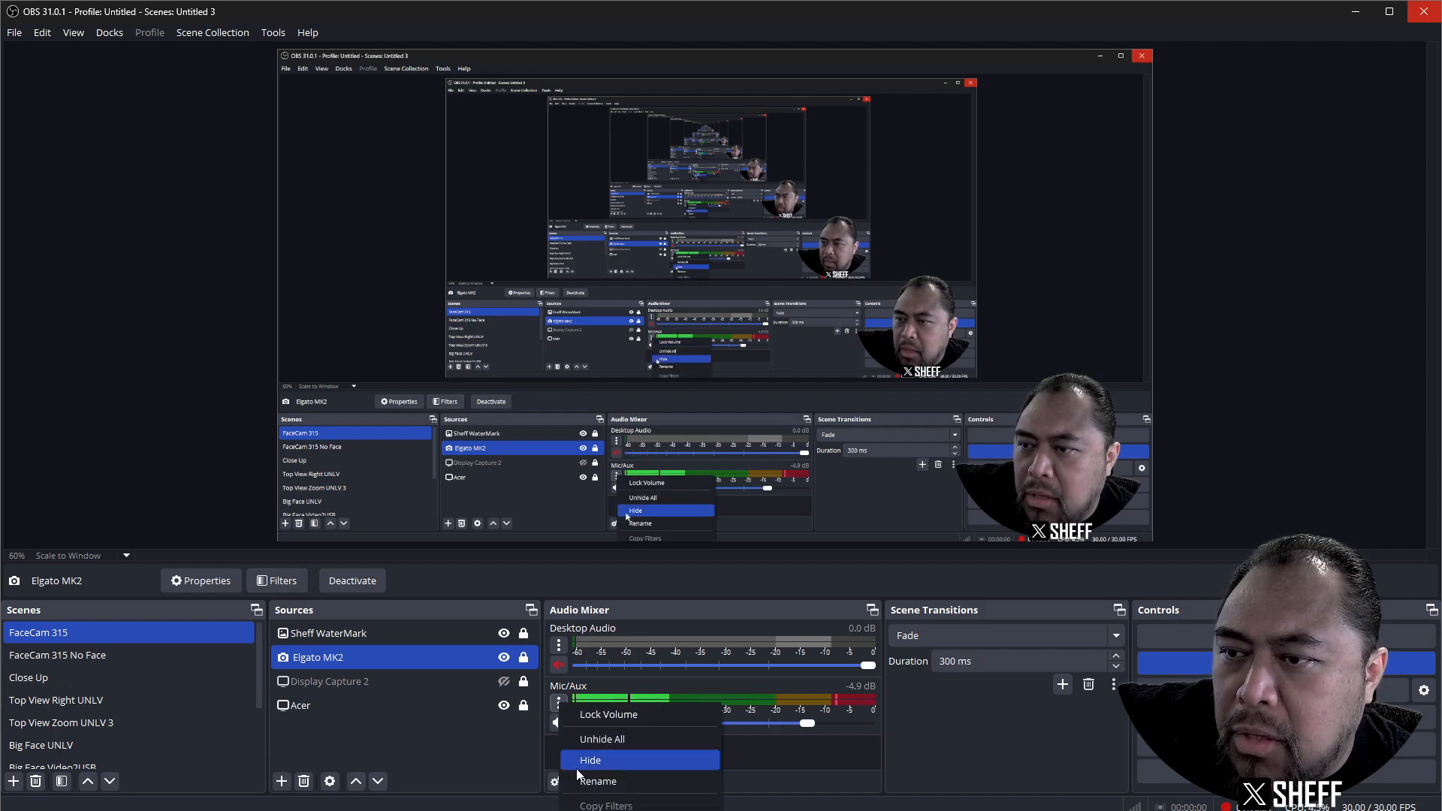
{"action": "left_click", "coordinate": [607, 810]}
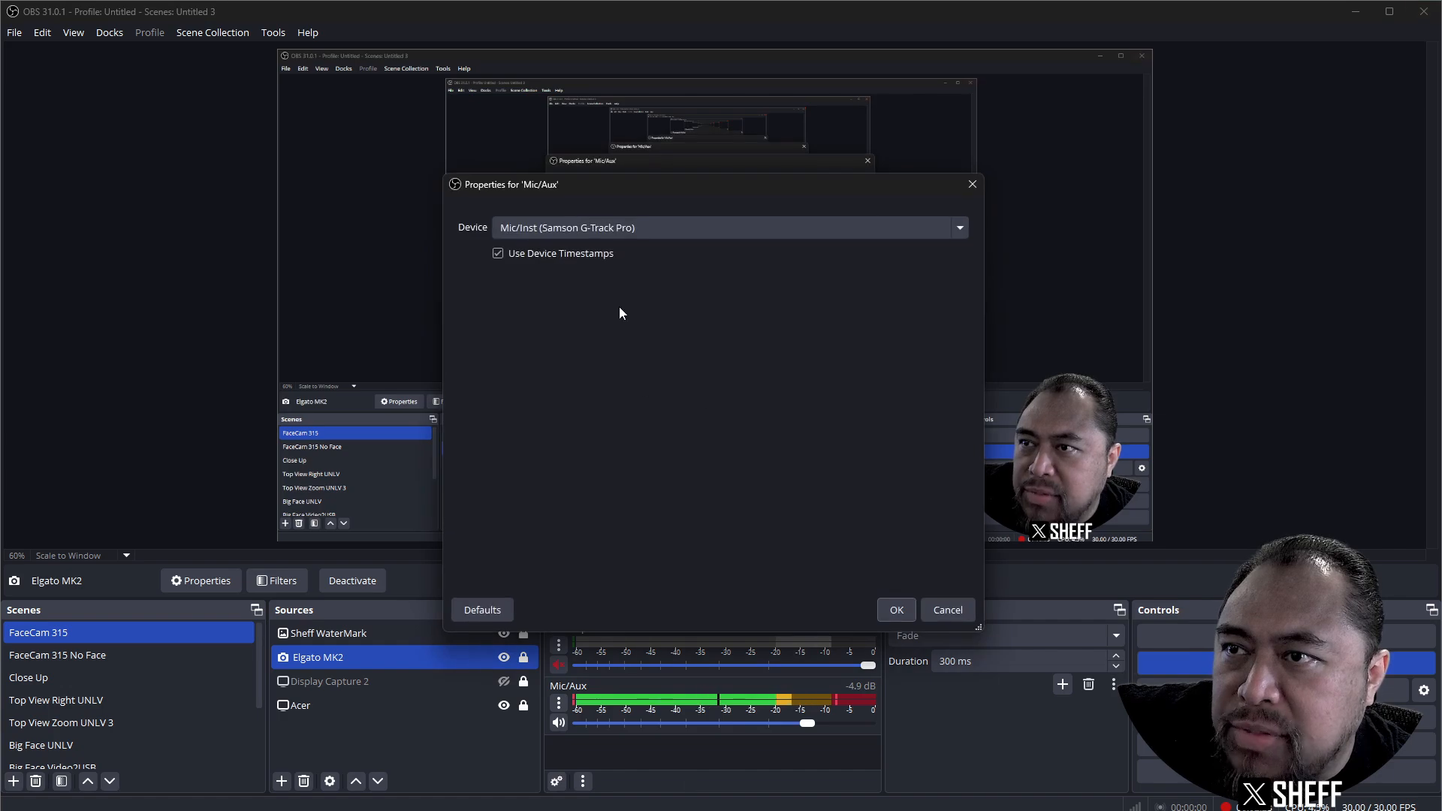
{"action": "left_click", "coordinate": [870, 227]}
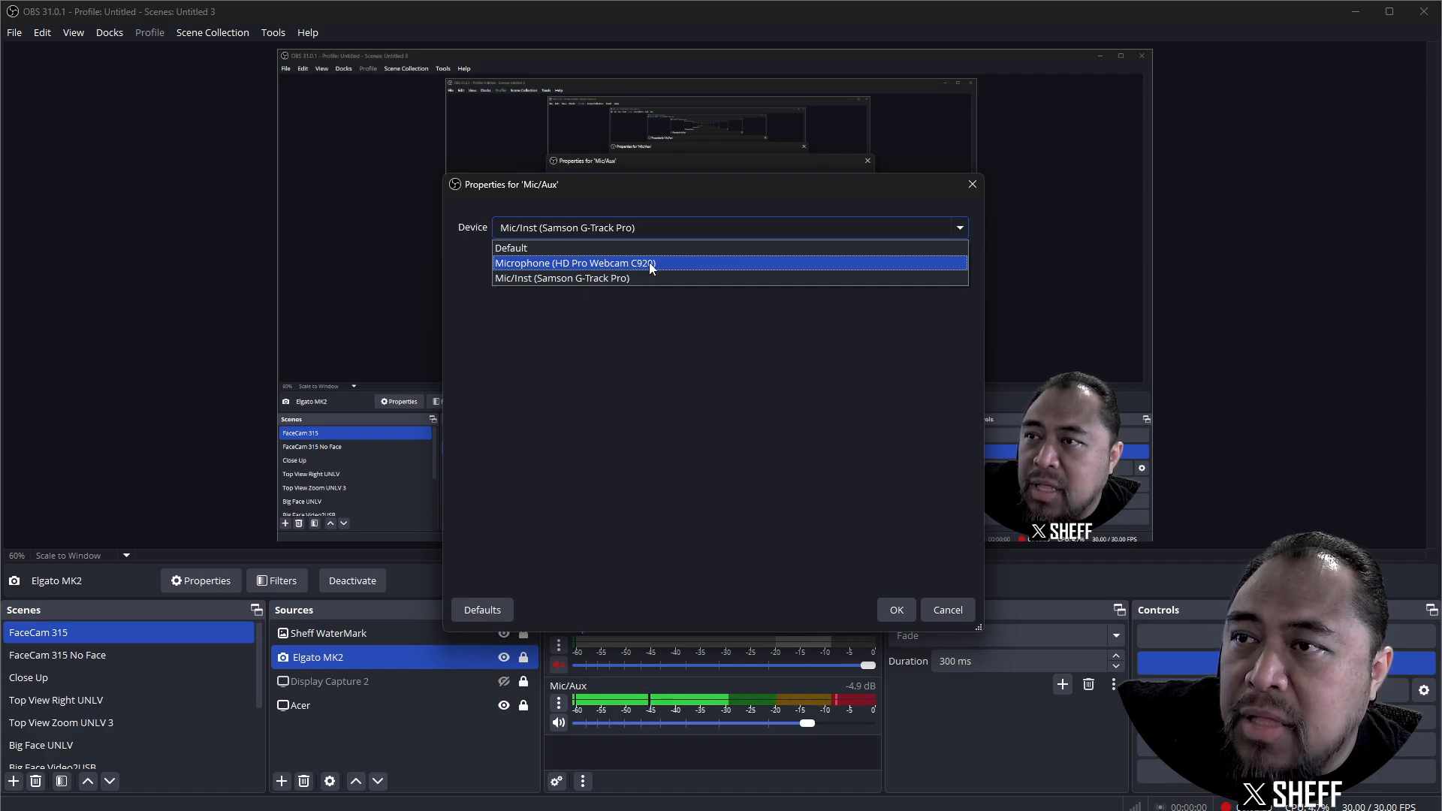
{"action": "left_click", "coordinate": [693, 278]}
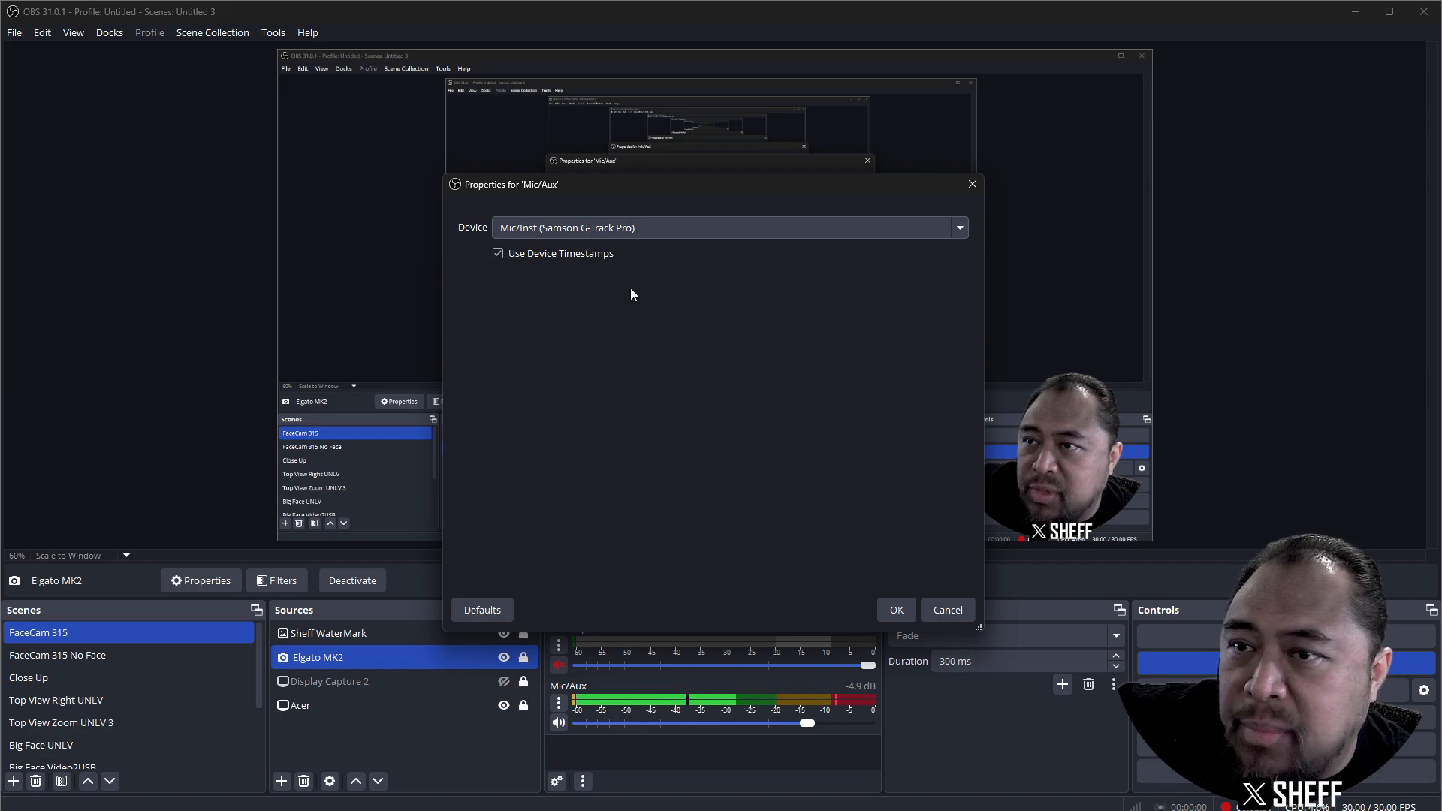
{"action": "left_click", "coordinate": [900, 617]}
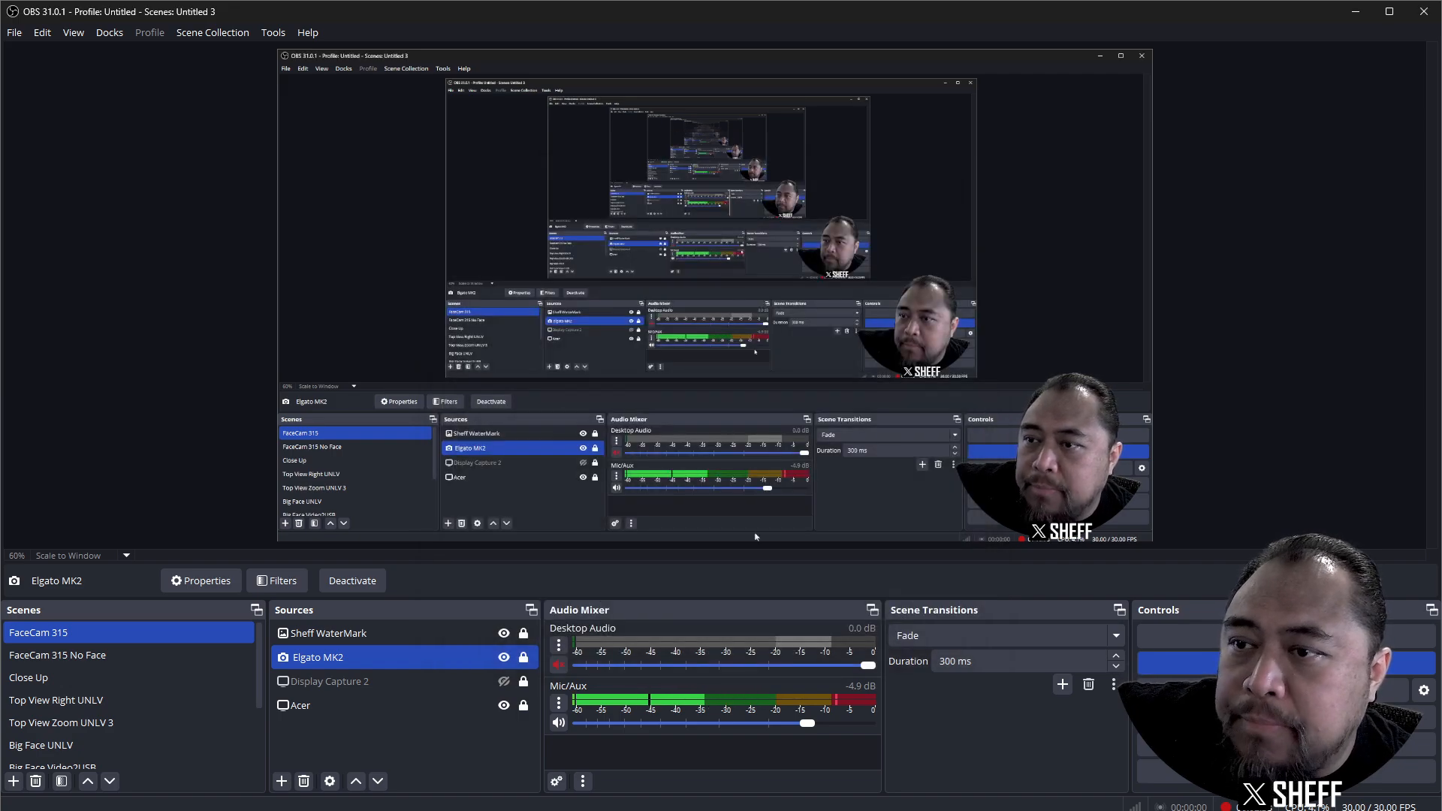
Step: Select the watermark source, view the sources of the FaceCam 315 No Face scene, and return to FaceCam 315
{"action": "left_click", "coordinate": [557, 664]}
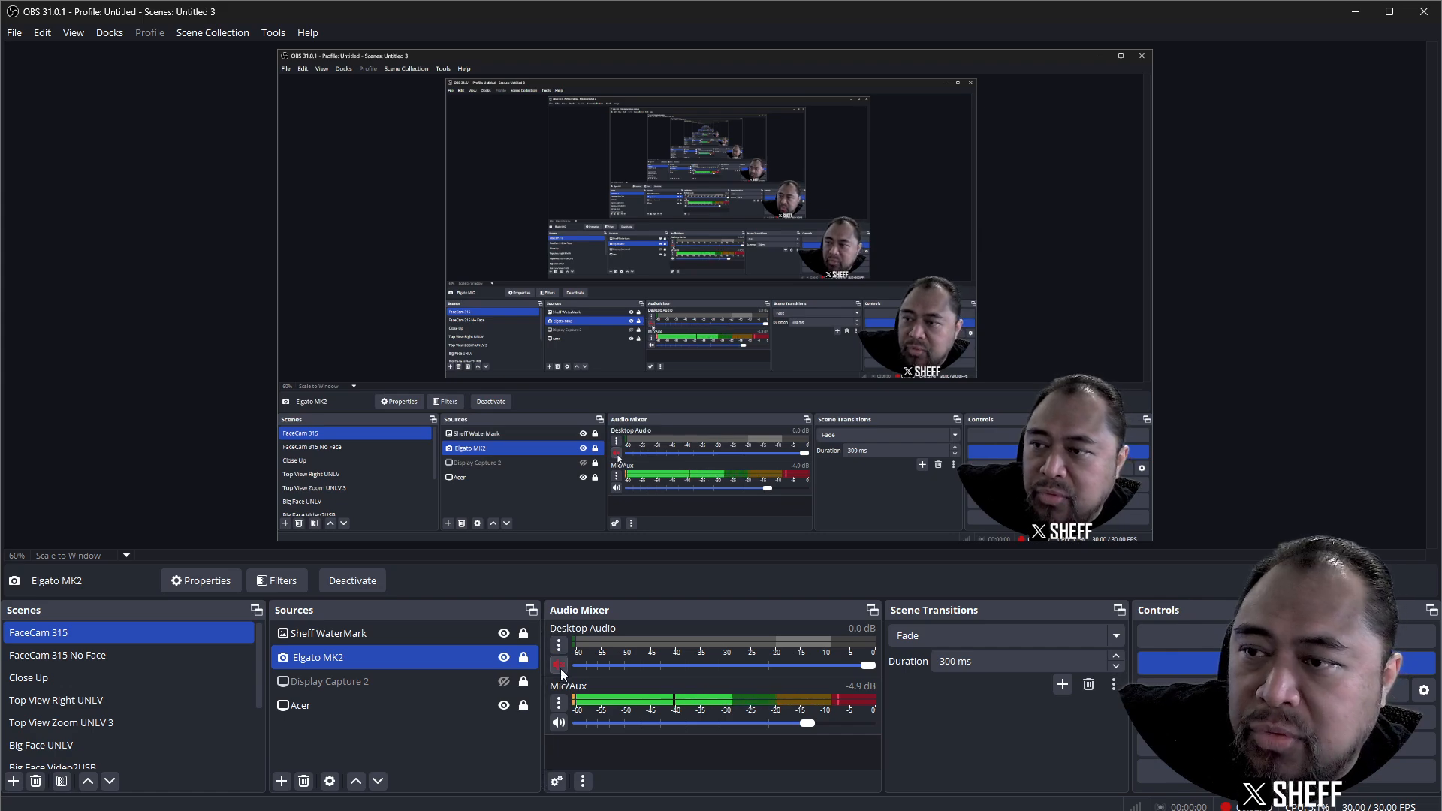
{"action": "left_click", "coordinate": [441, 633]}
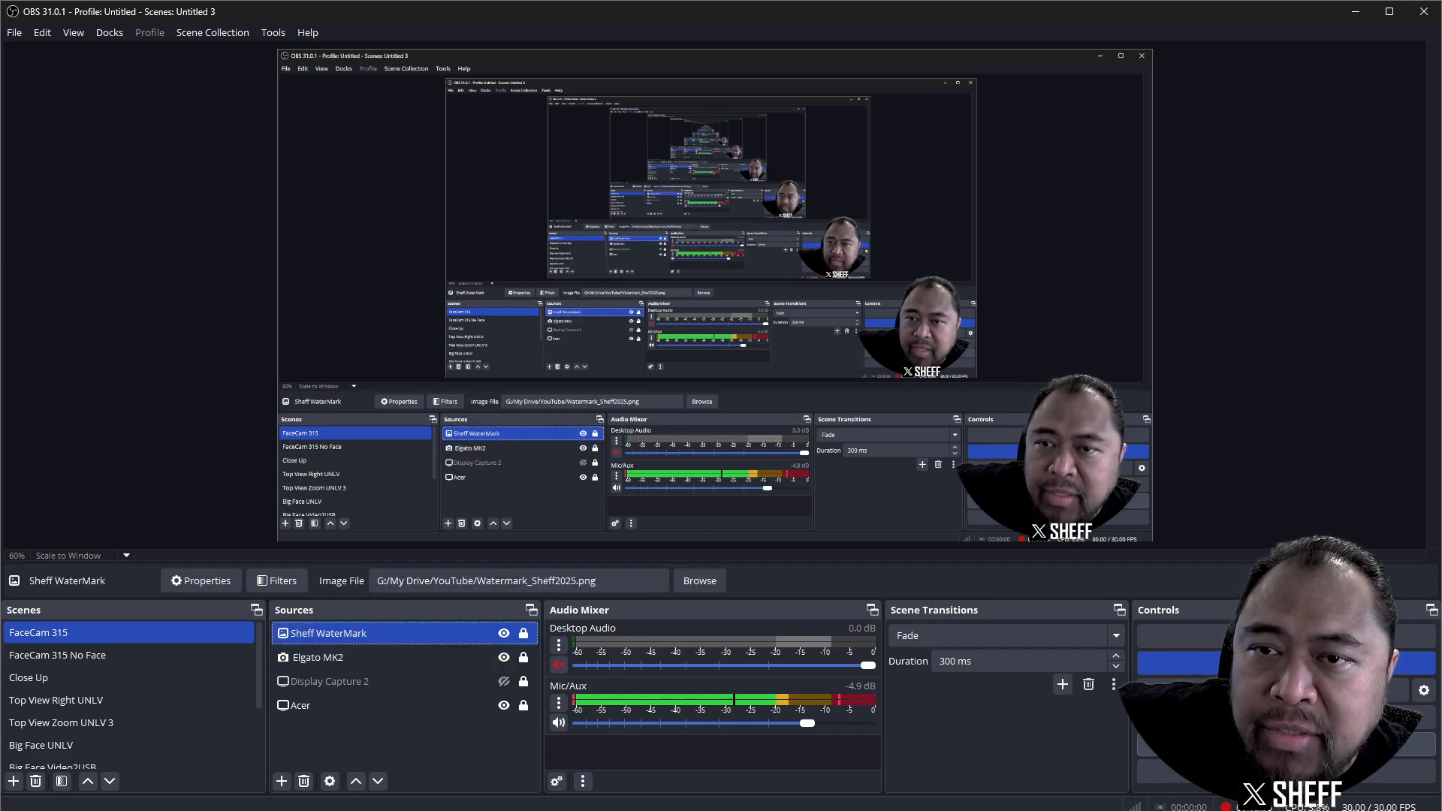
{"action": "left_click", "coordinate": [142, 652]}
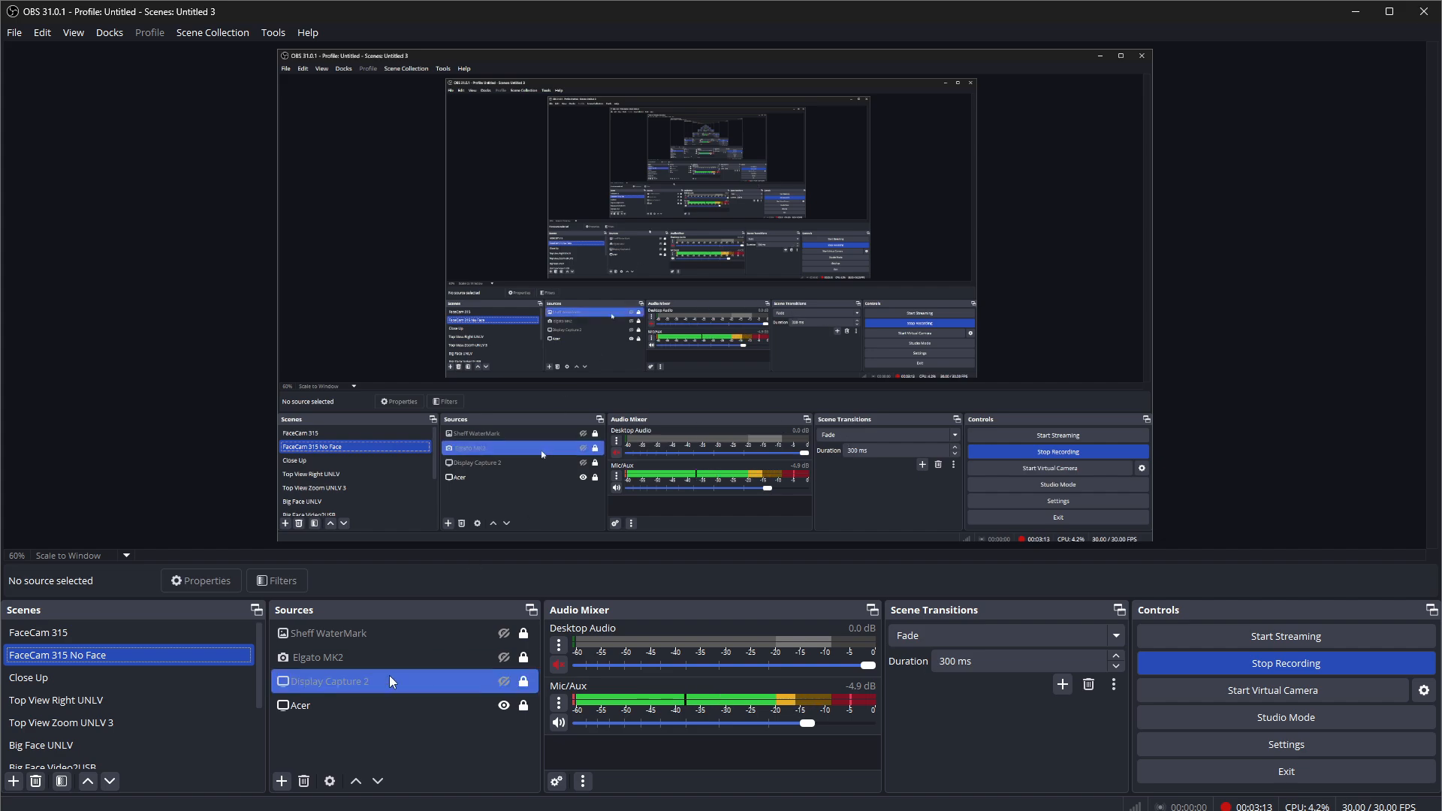
{"action": "left_click", "coordinate": [80, 702]}
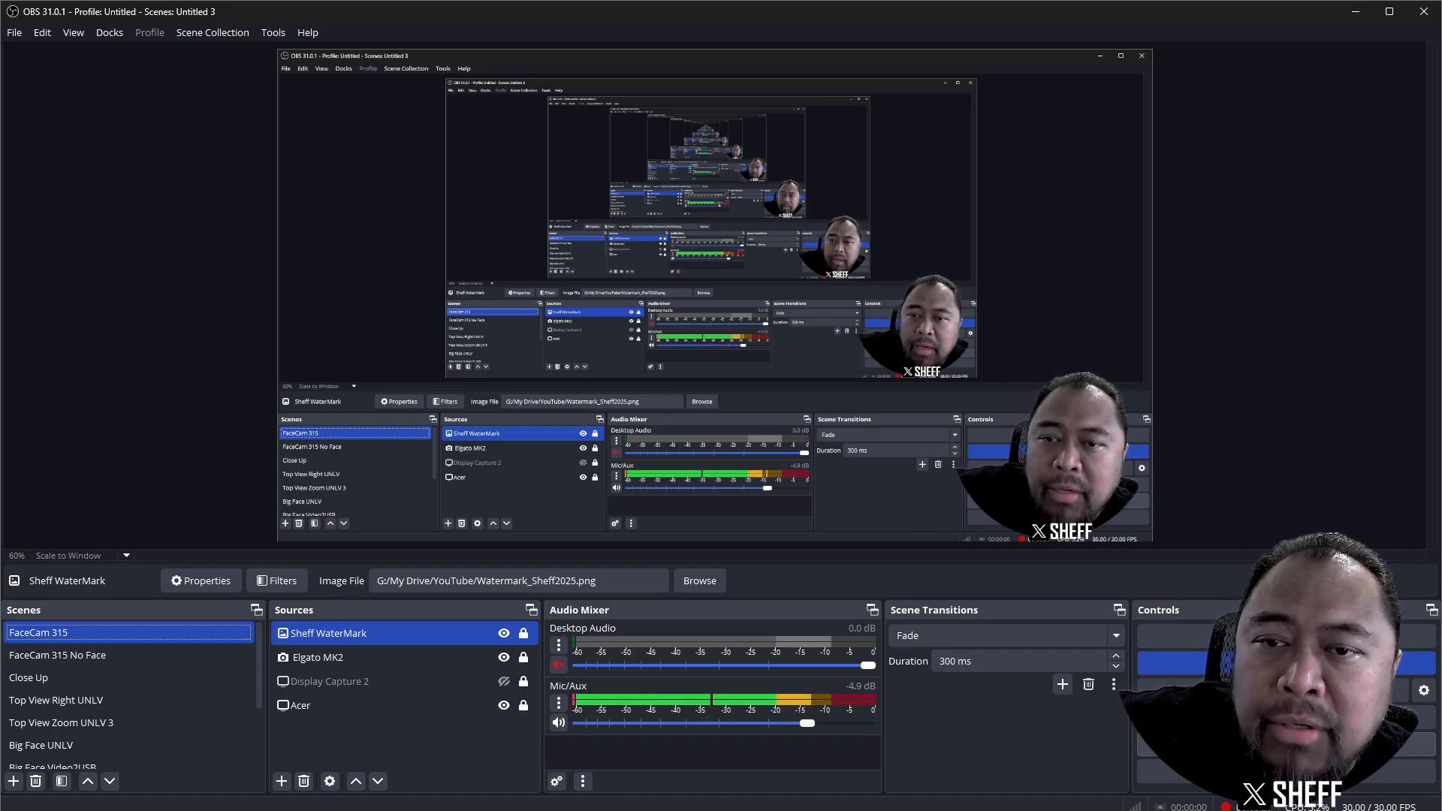
Step: Open the program settings and review the advanced recording filename formatting and the recording output options
{"action": "left_click", "coordinate": [1286, 744]}
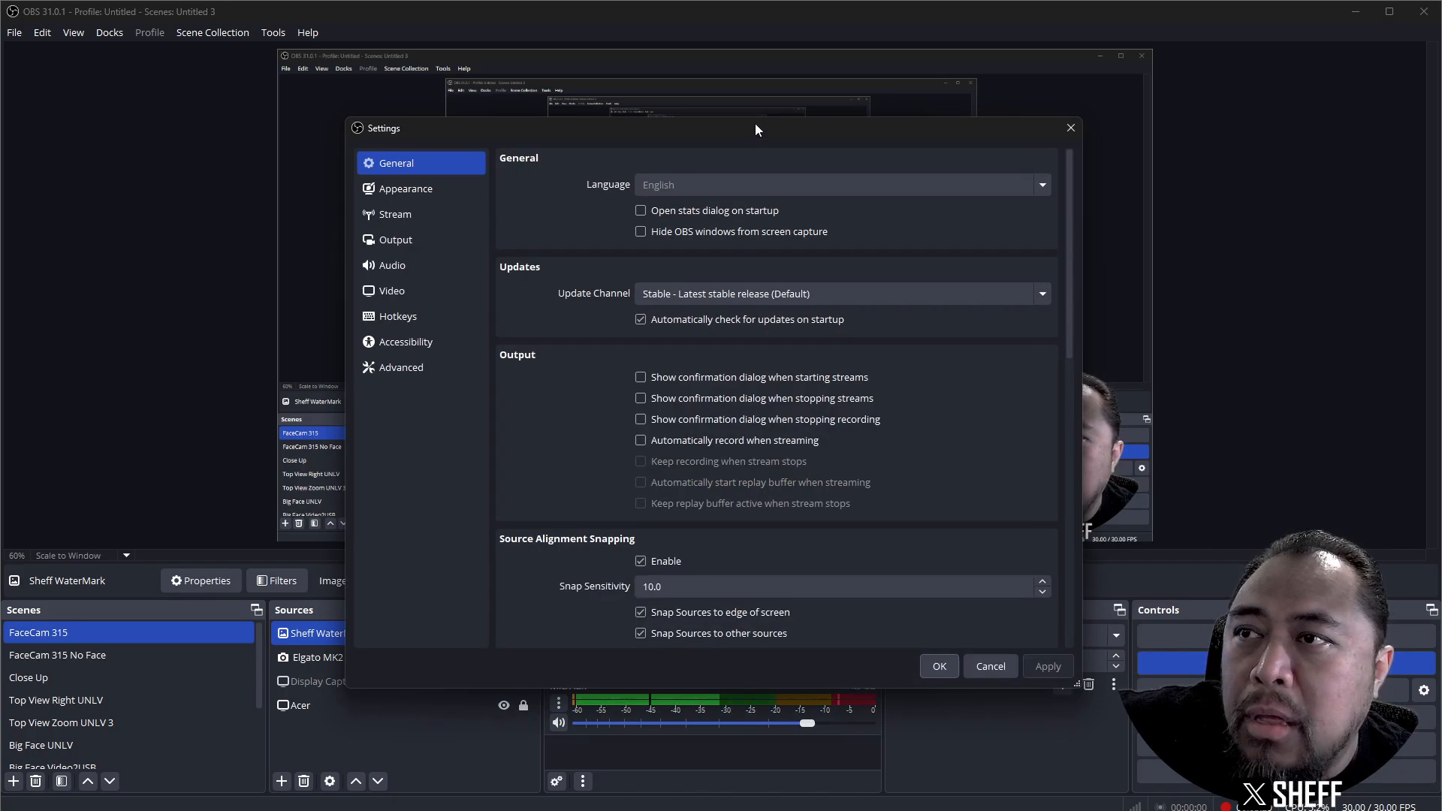
{"action": "left_click_drag", "start_coordinate": [755, 123], "coordinate": [733, 21]}
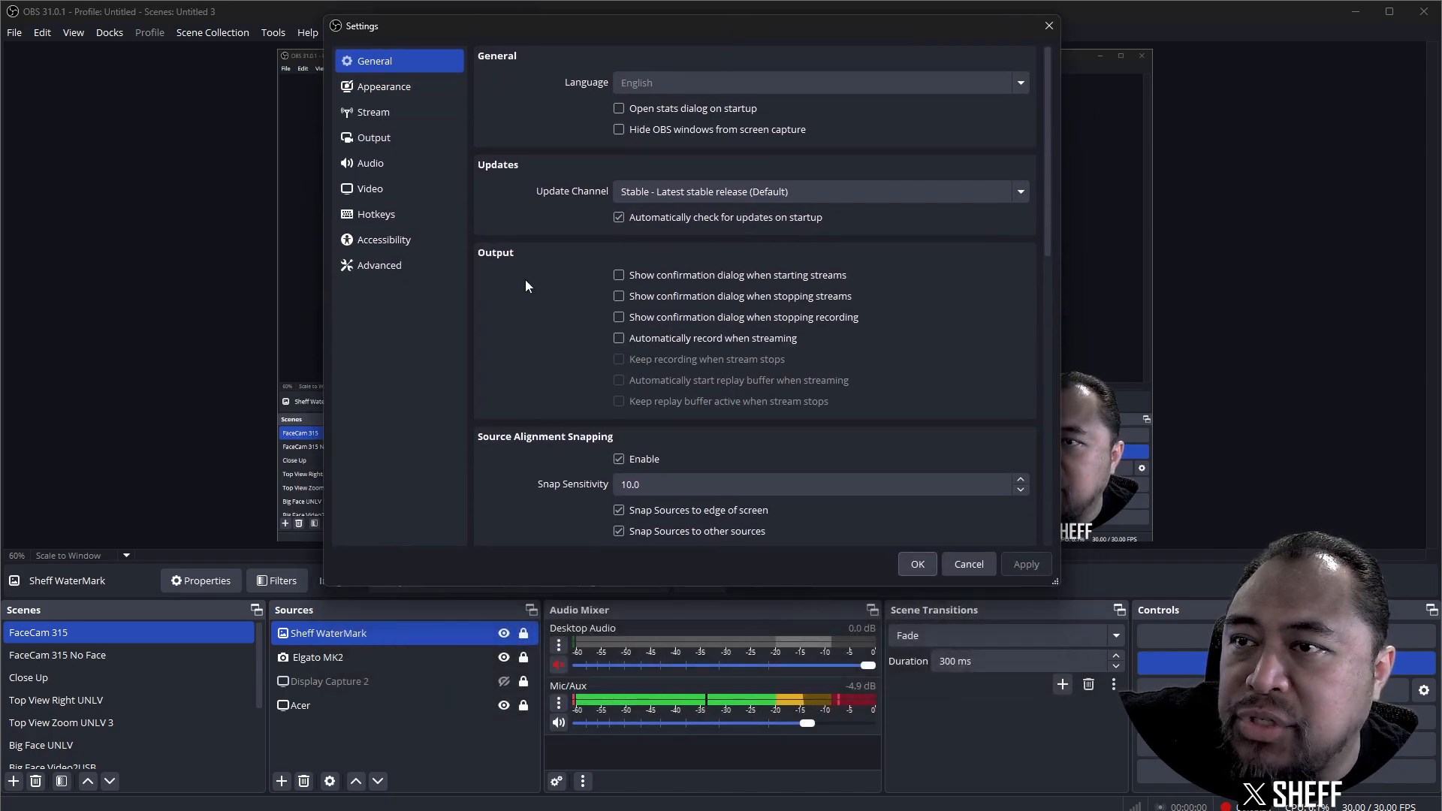
{"action": "left_click", "coordinate": [385, 268]}
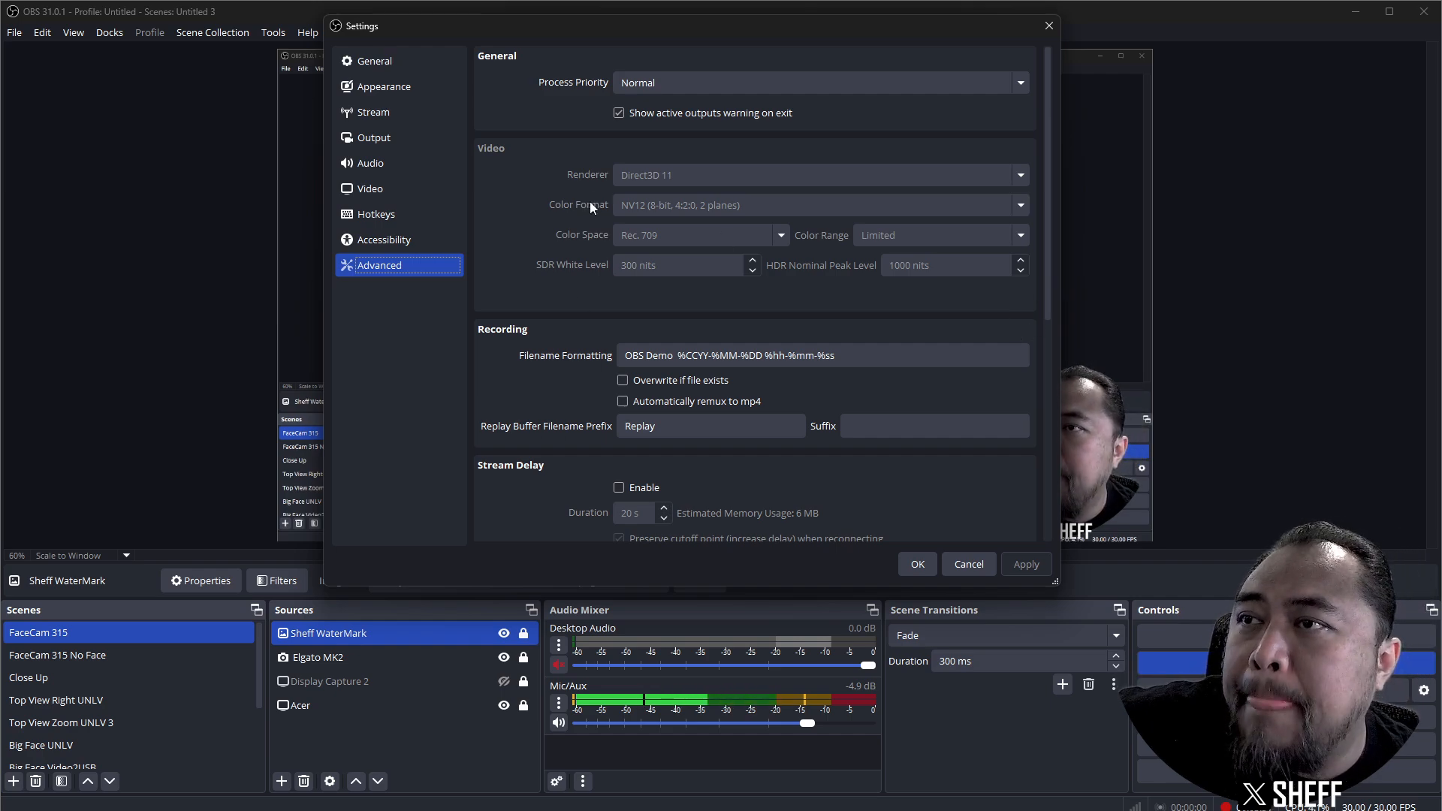
{"action": "left_click", "coordinate": [372, 146]}
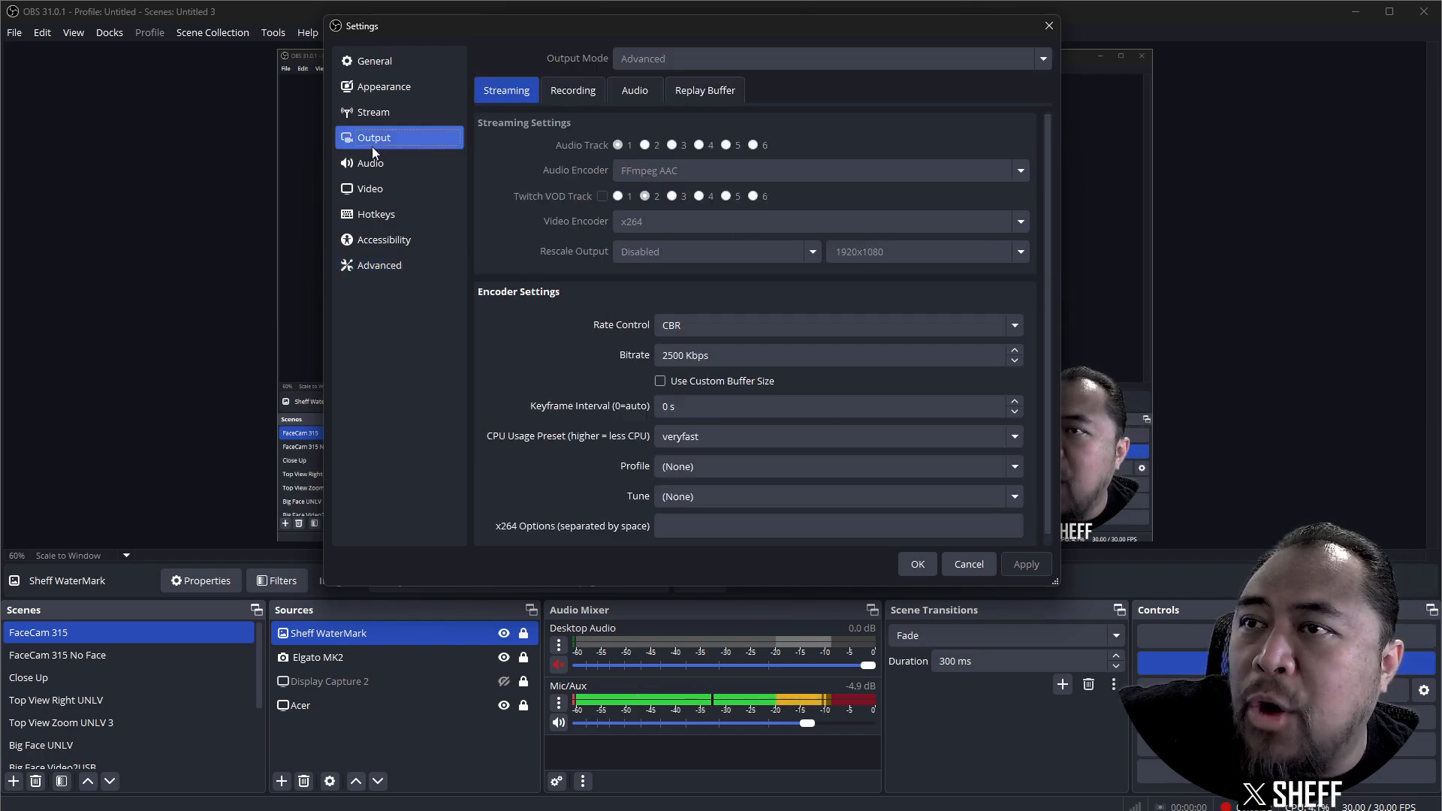
{"action": "left_click", "coordinate": [571, 94]}
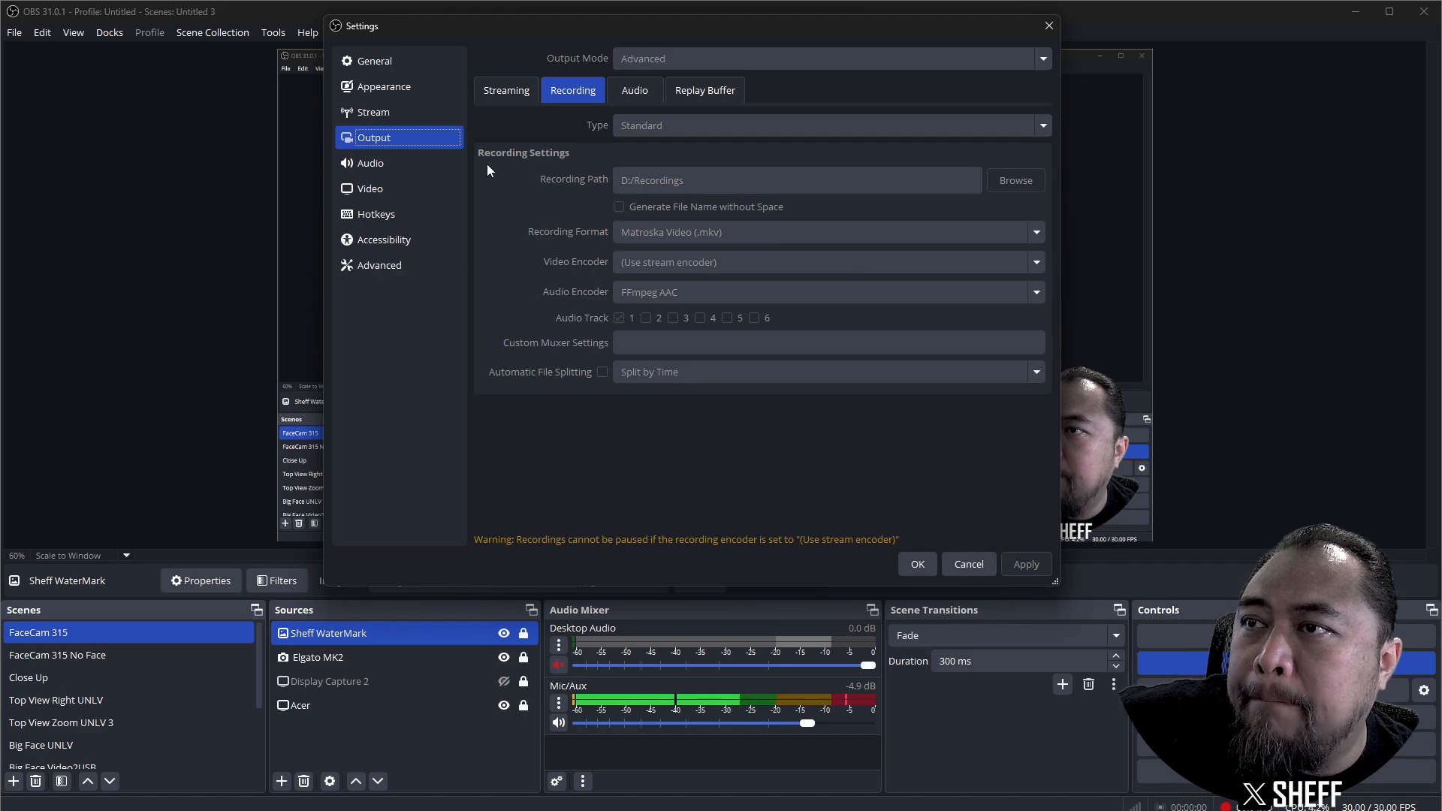
Step: Review the available streaming services in the stream settings, keep Twitch, and confirm the settings
{"action": "left_click", "coordinate": [450, 114]}
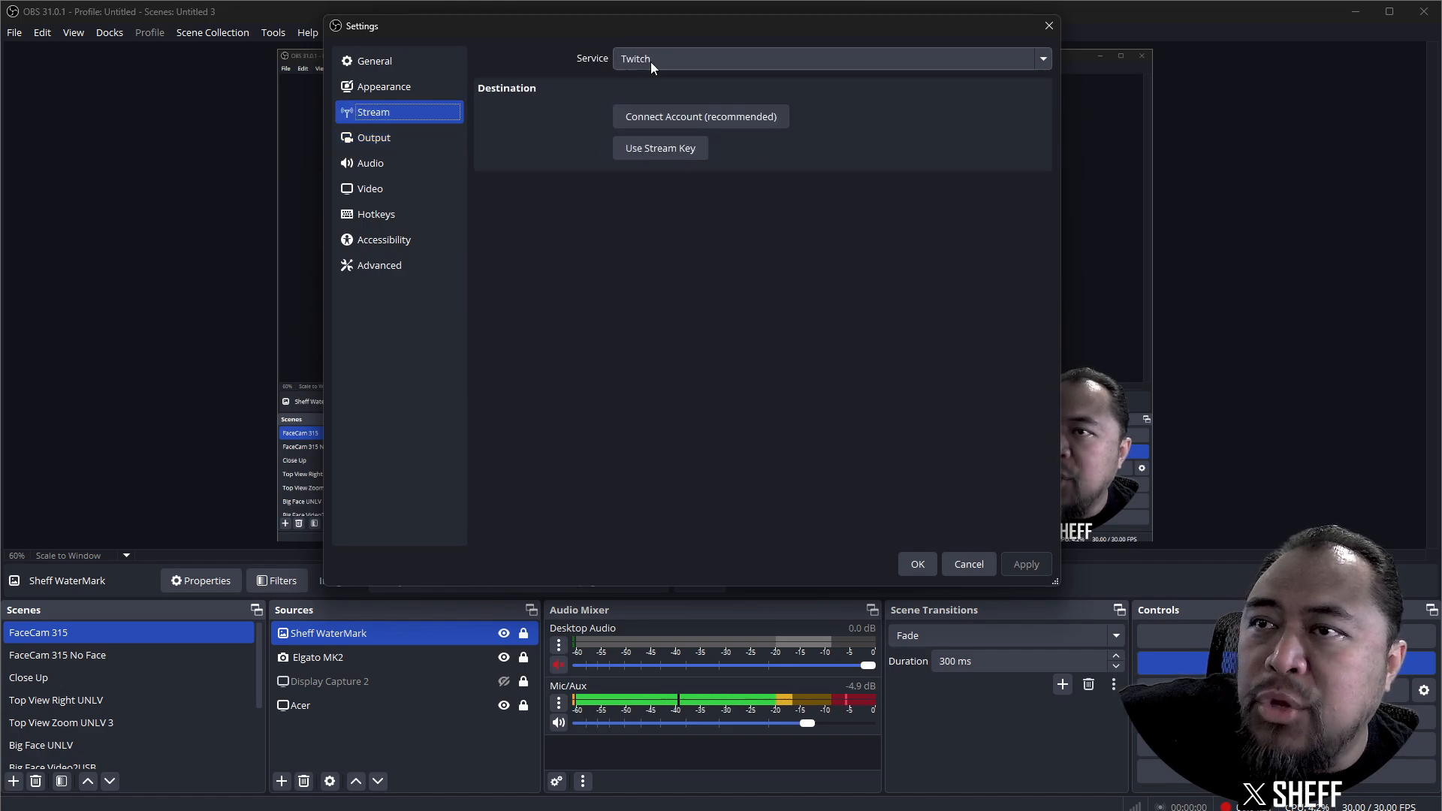
{"action": "left_click", "coordinate": [980, 60]}
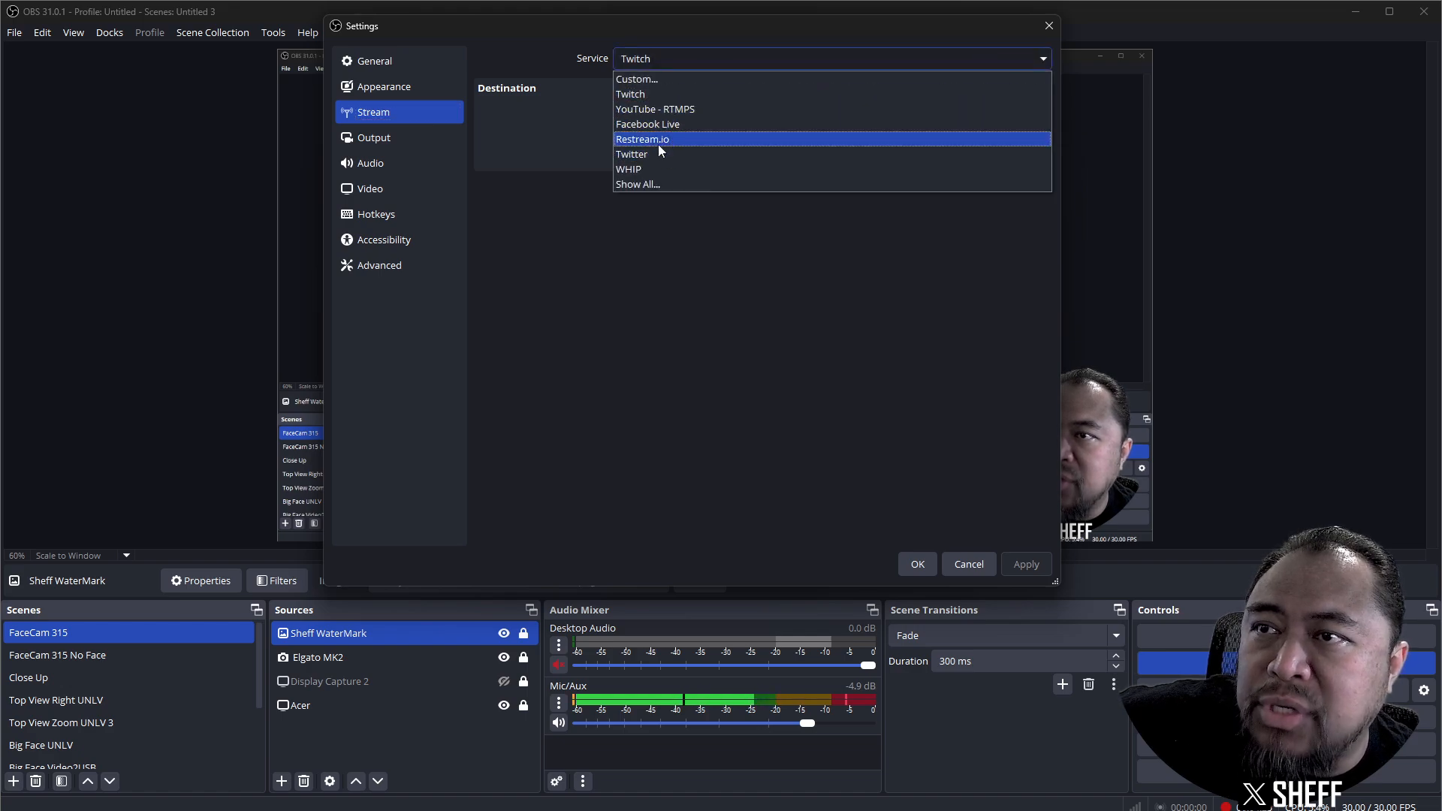
{"action": "left_click", "coordinate": [966, 62]}
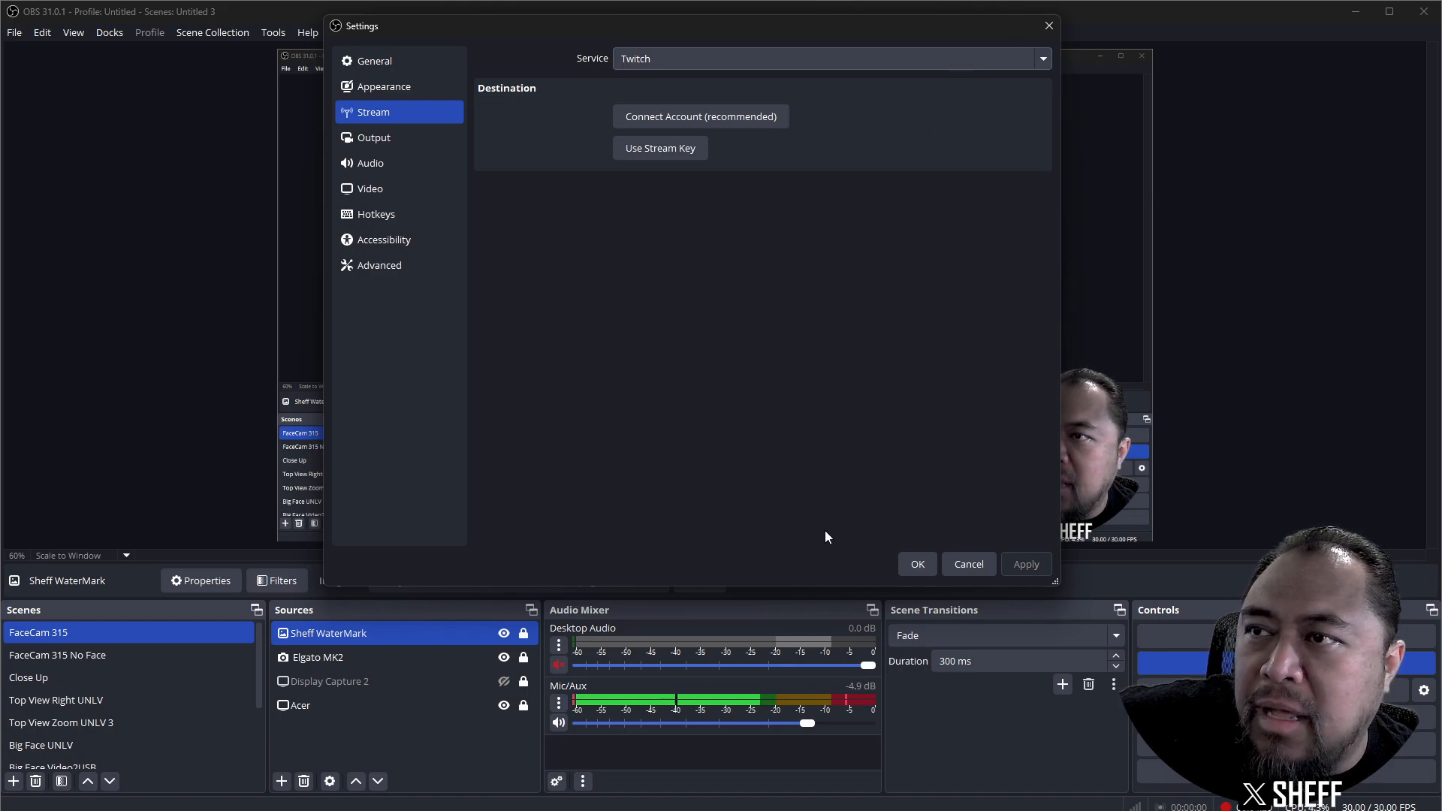
{"action": "left_click", "coordinate": [917, 565]}
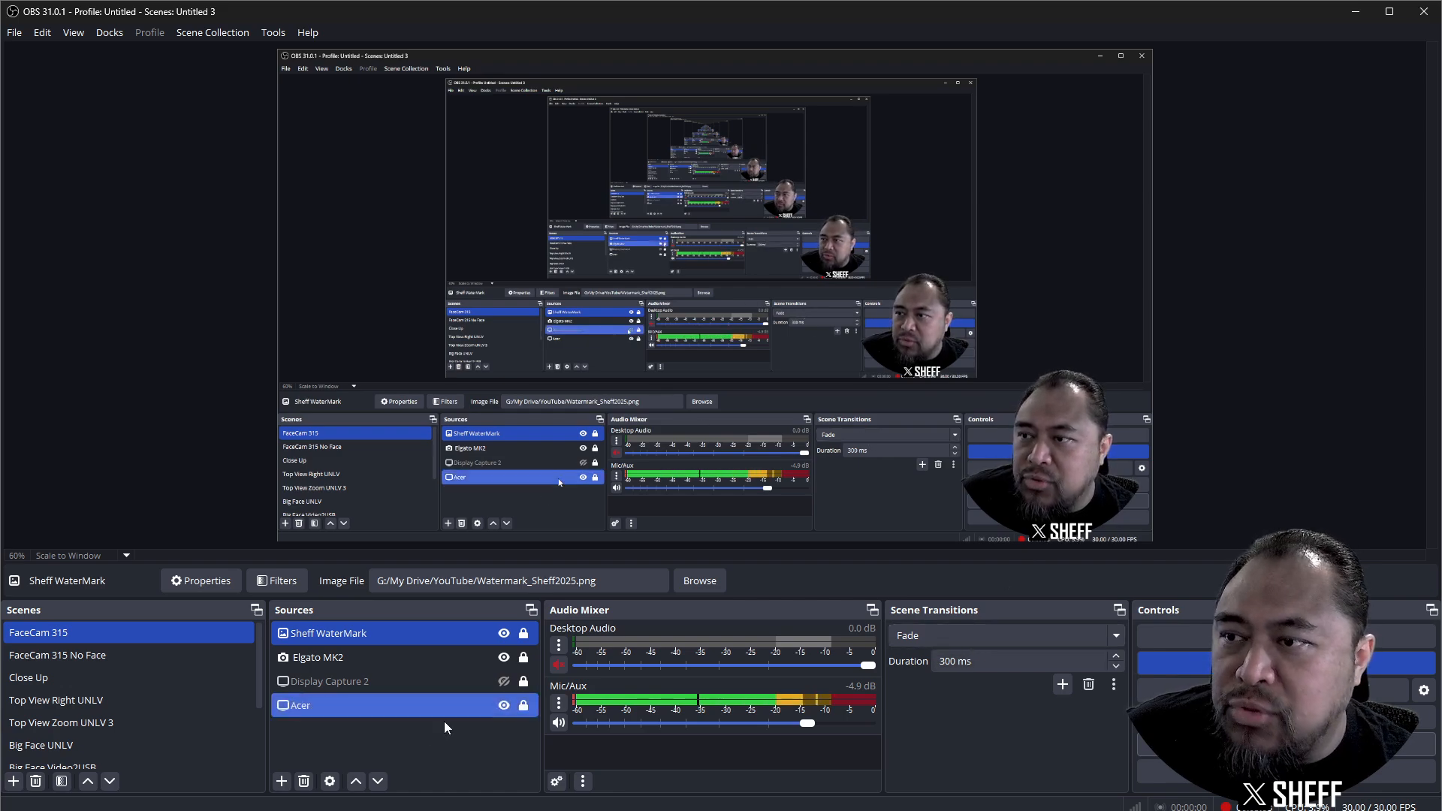
Step: Inspect the Elgato MK2 source's properties without changing them, and review its effect filters before closing them
{"action": "left_click", "coordinate": [372, 657]}
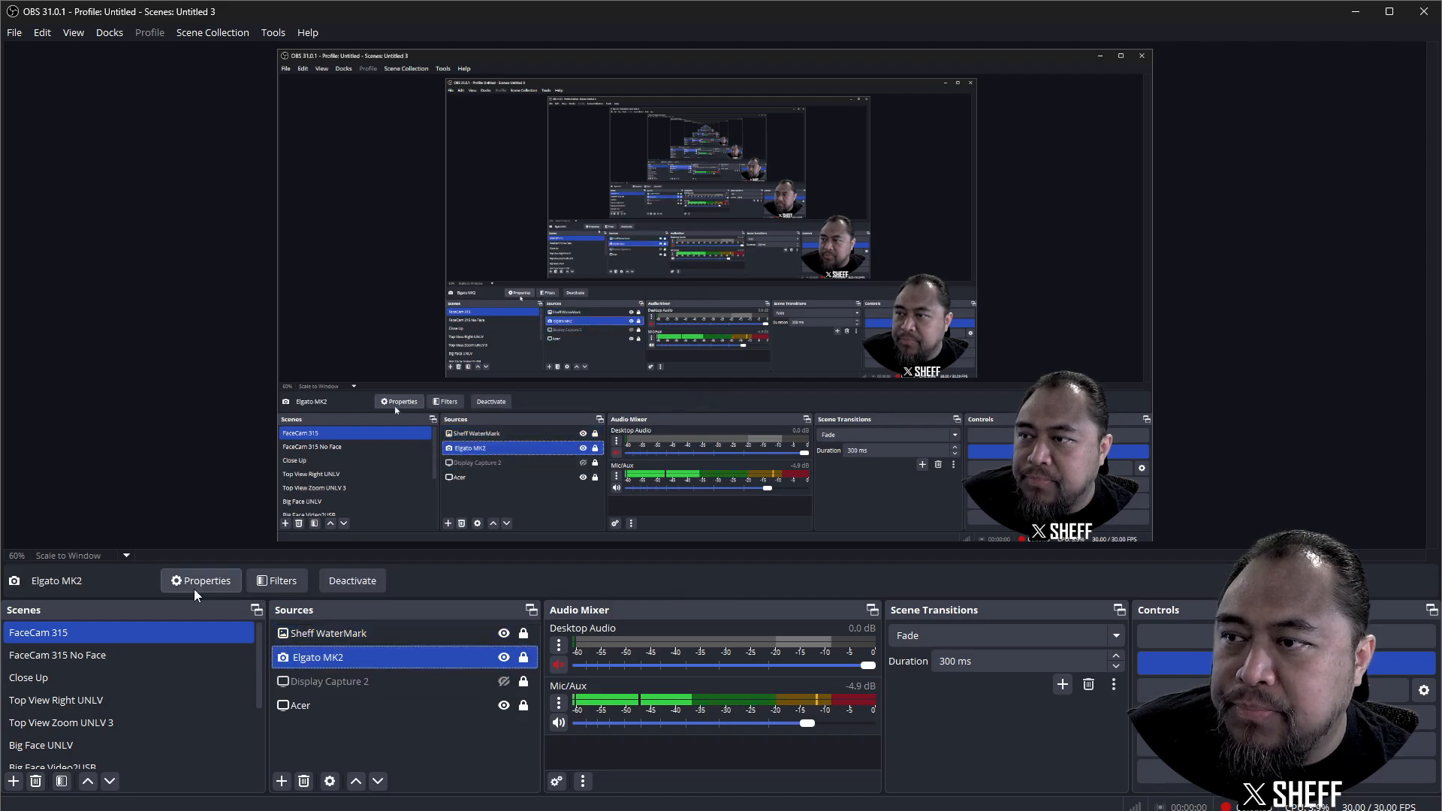
{"action": "left_click", "coordinate": [201, 581]}
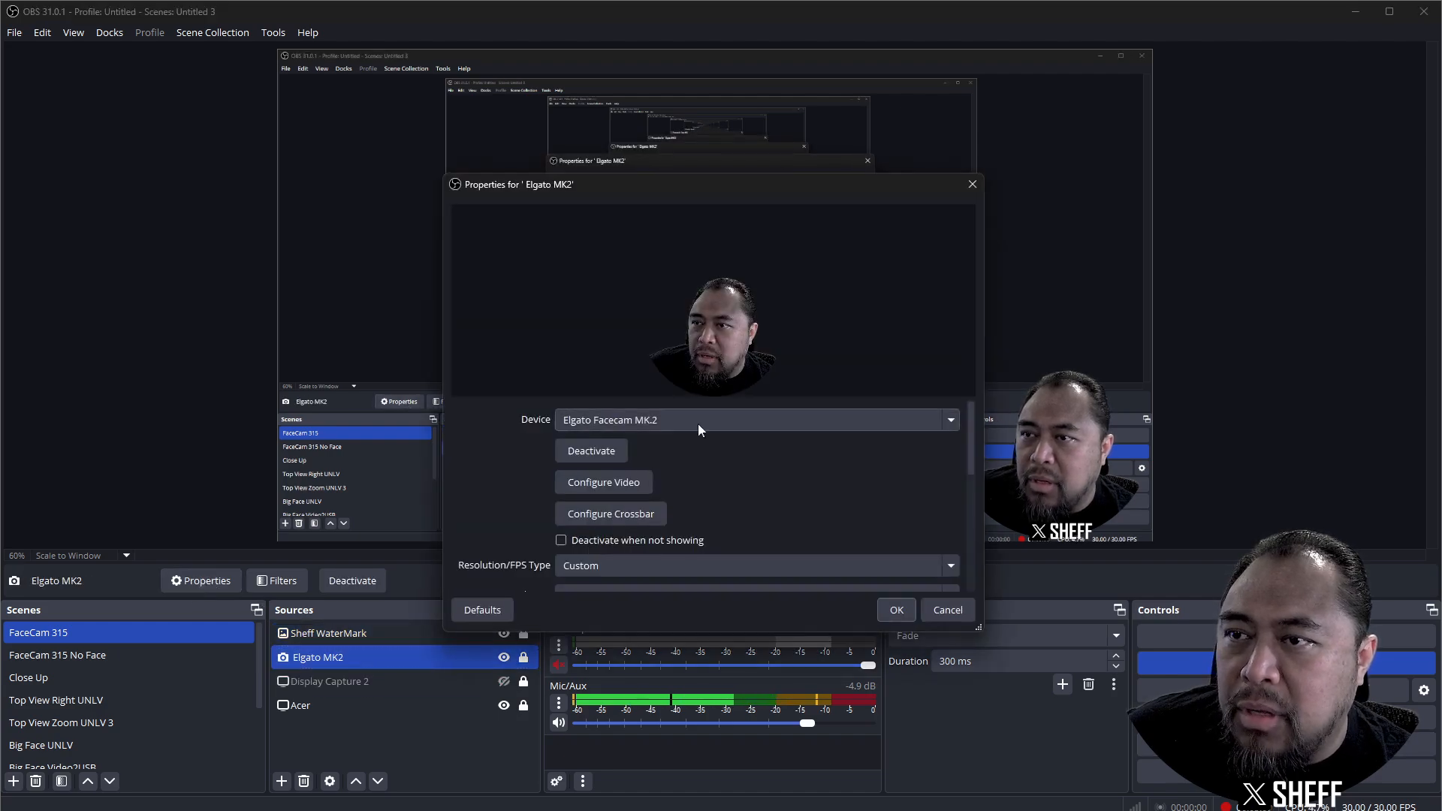
{"action": "left_click", "coordinate": [948, 610]}
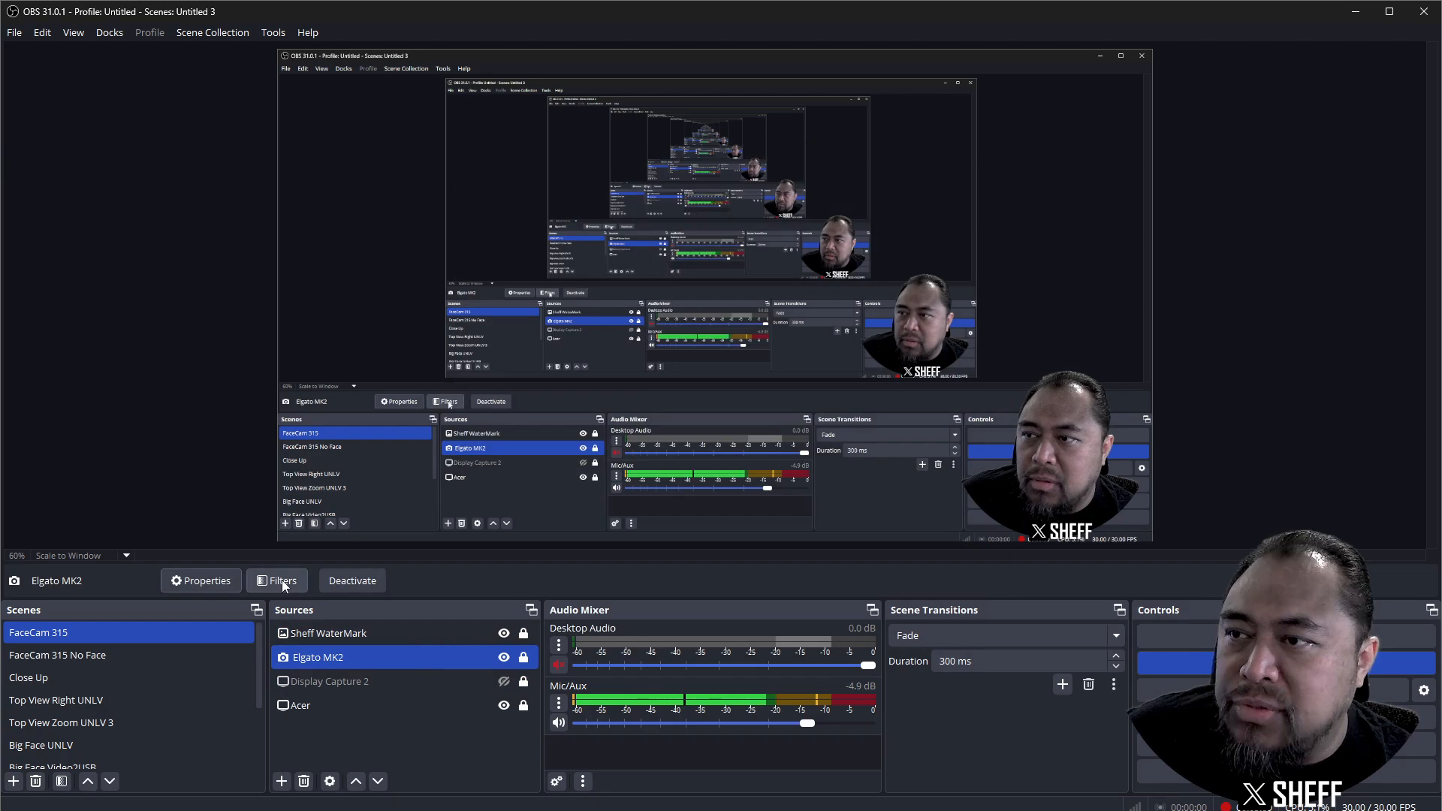
{"action": "left_click", "coordinate": [282, 580]}
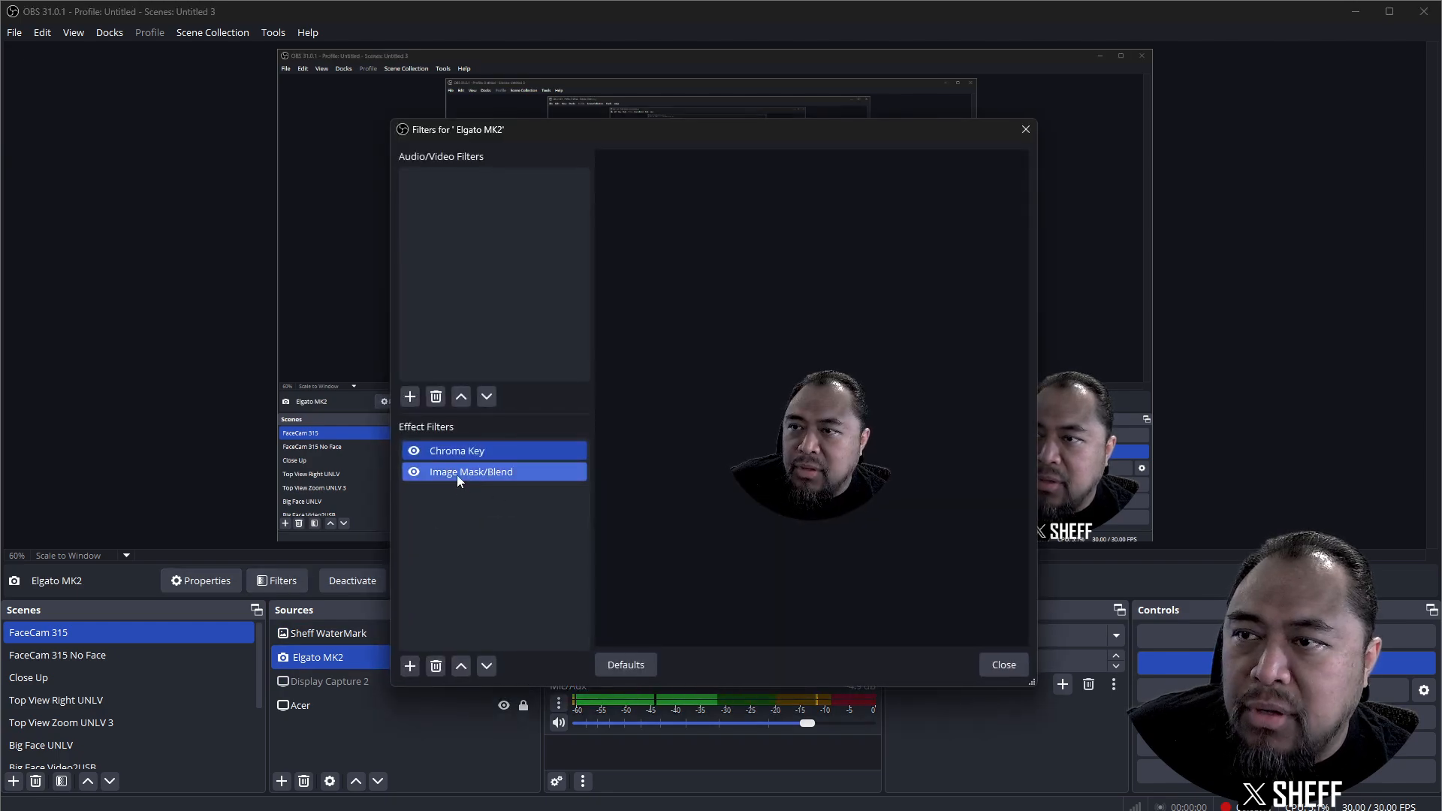
{"action": "left_click", "coordinate": [1003, 666]}
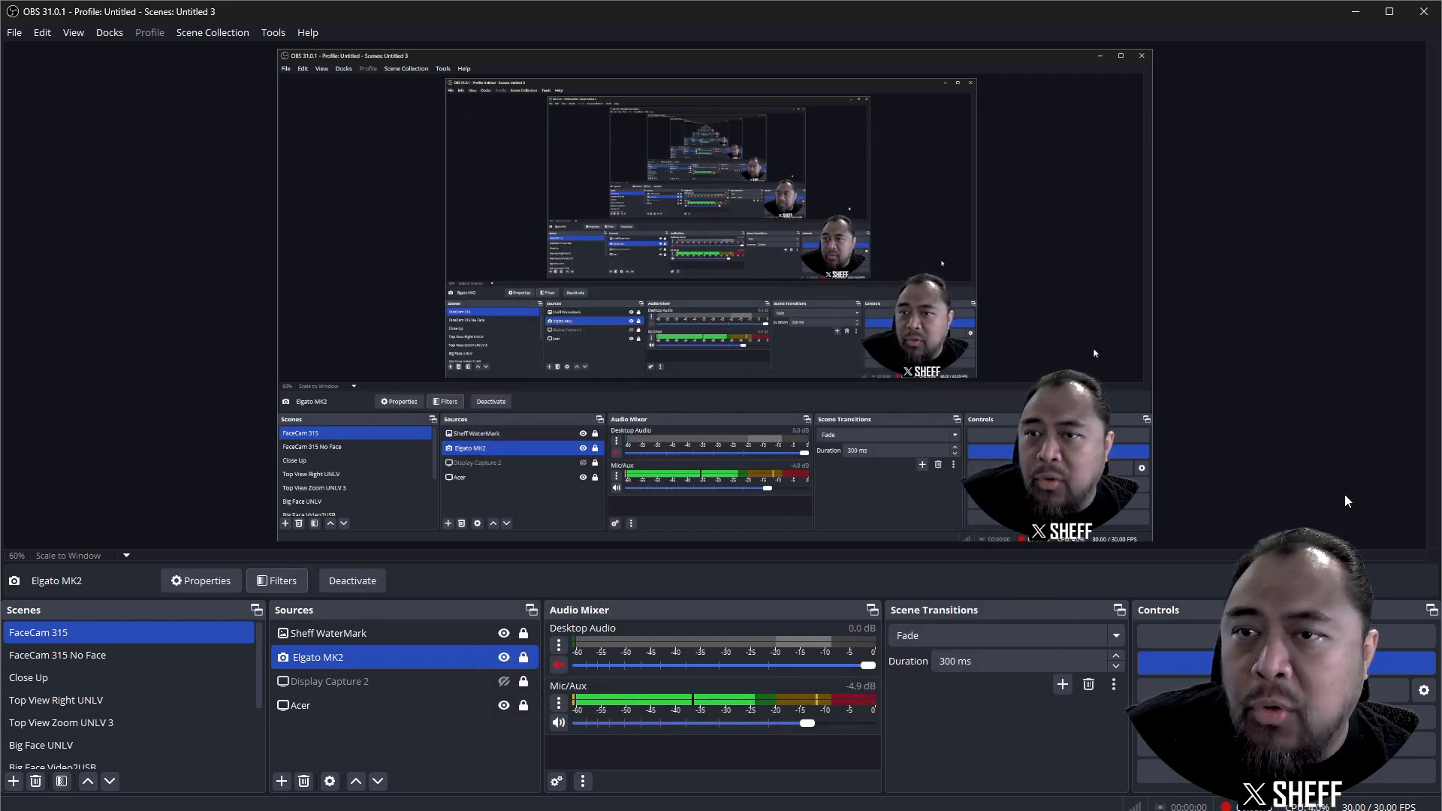